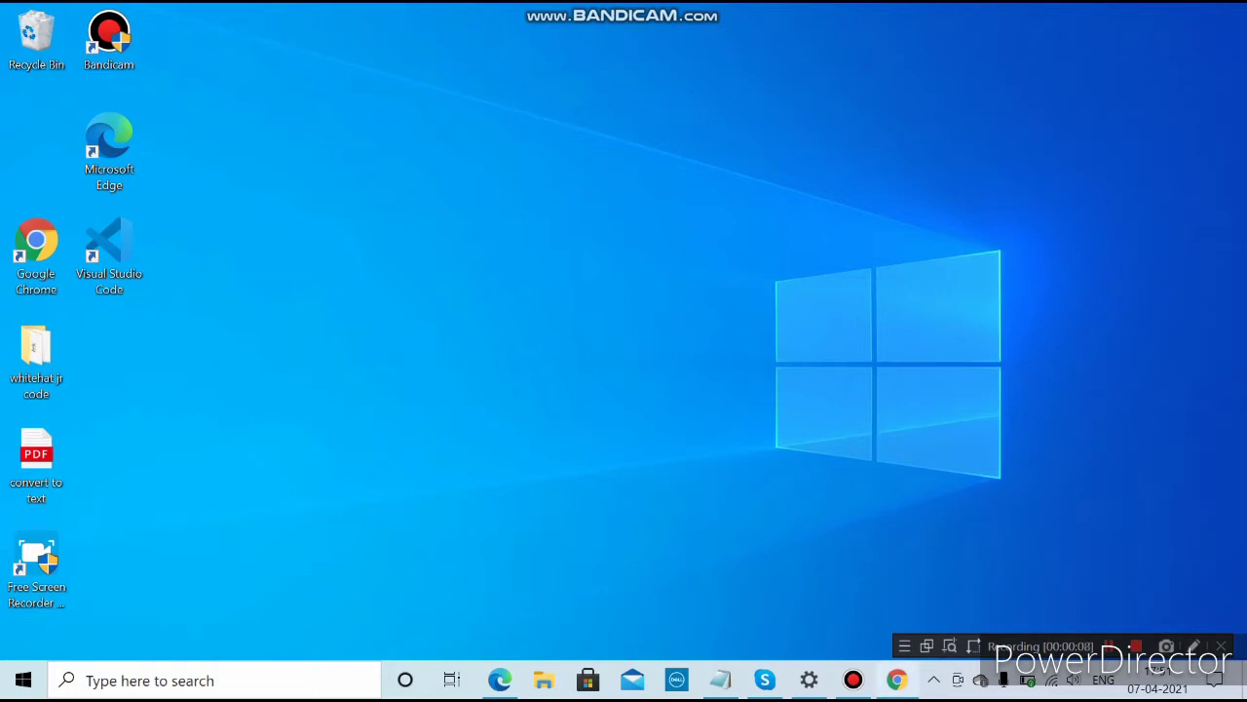
# Open Google Chrome and search the web for "firebase"
pyautogui.click(896, 680)
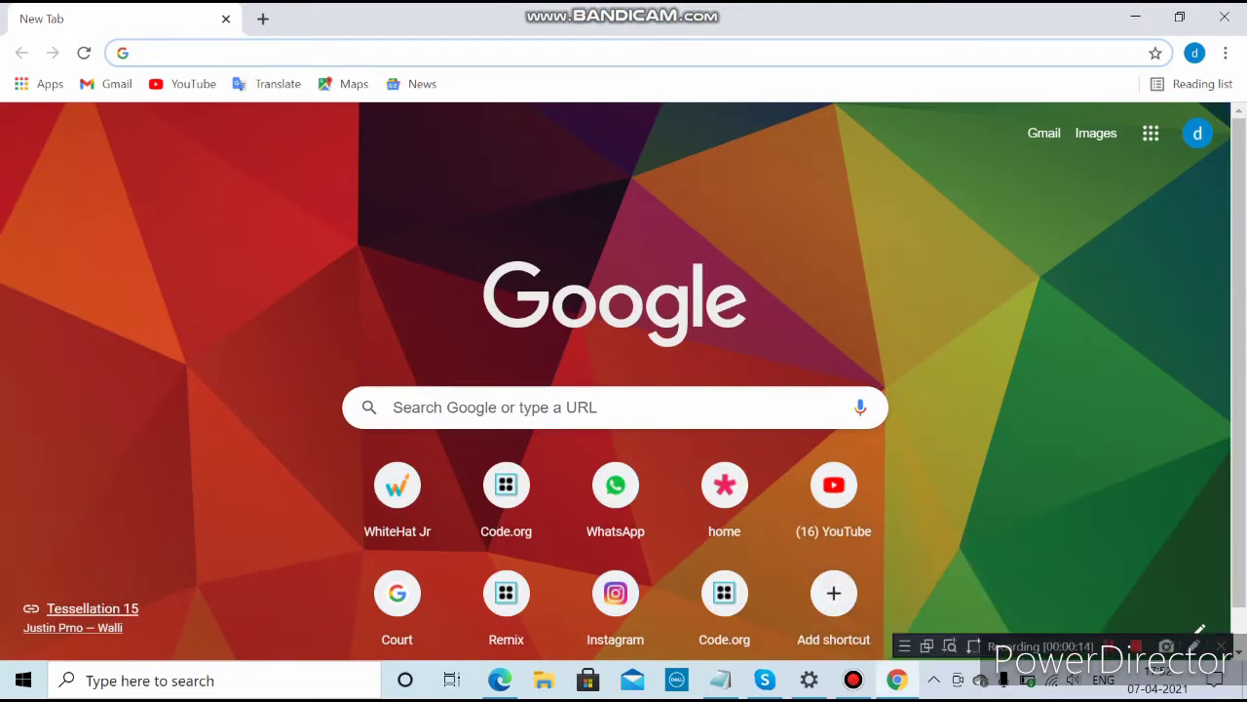
pyautogui.write('fairebase')
pyautogui.press('BackSpace')
pyautogui.press('BackSpace')
pyautogui.press('BackSpace')
pyautogui.press('BackSpace')
pyautogui.press('BackSpace')
pyautogui.press('BackSpace')
pyautogui.press('BackSpace')
pyautogui.press('BackSpace')
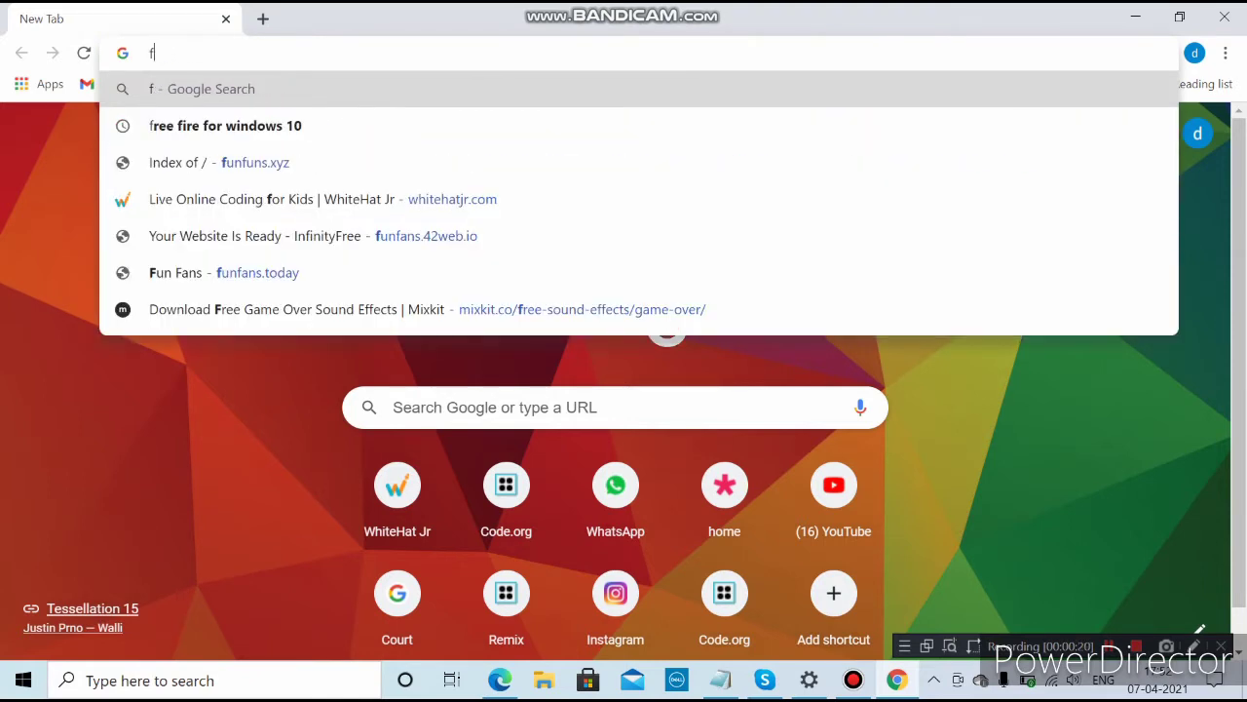
pyautogui.write('ireba')
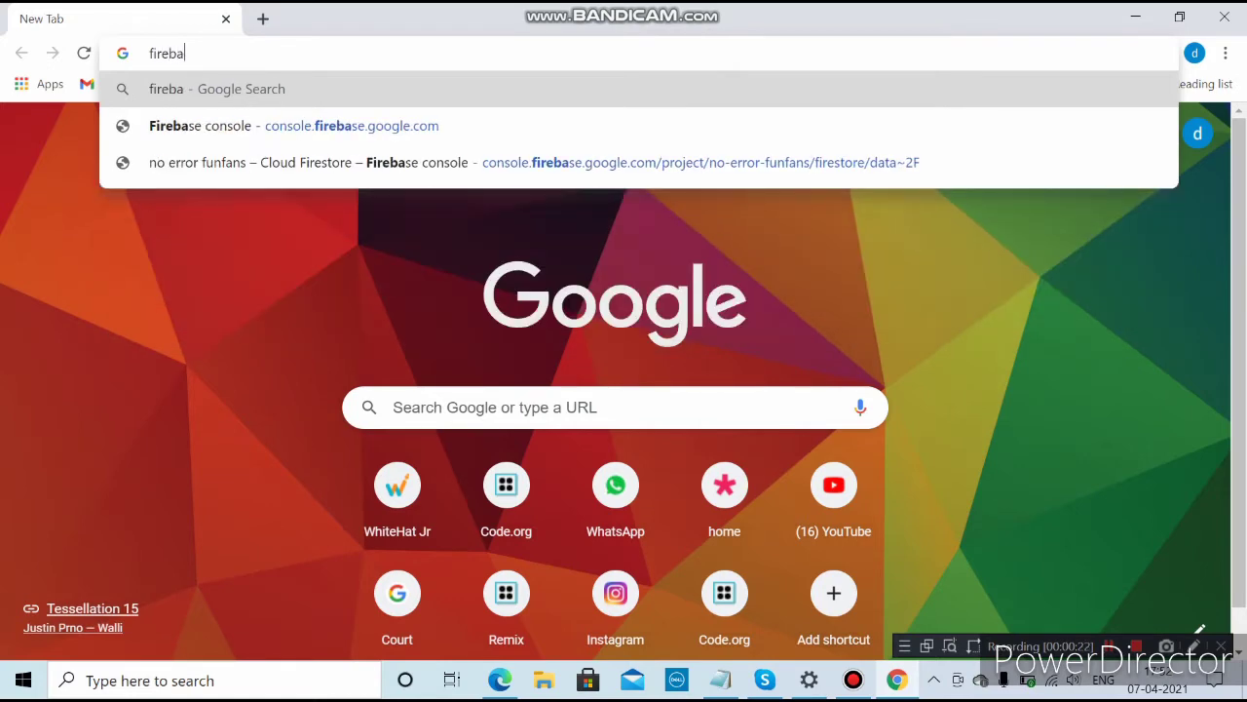
pyautogui.write('se')
pyautogui.press('Return')
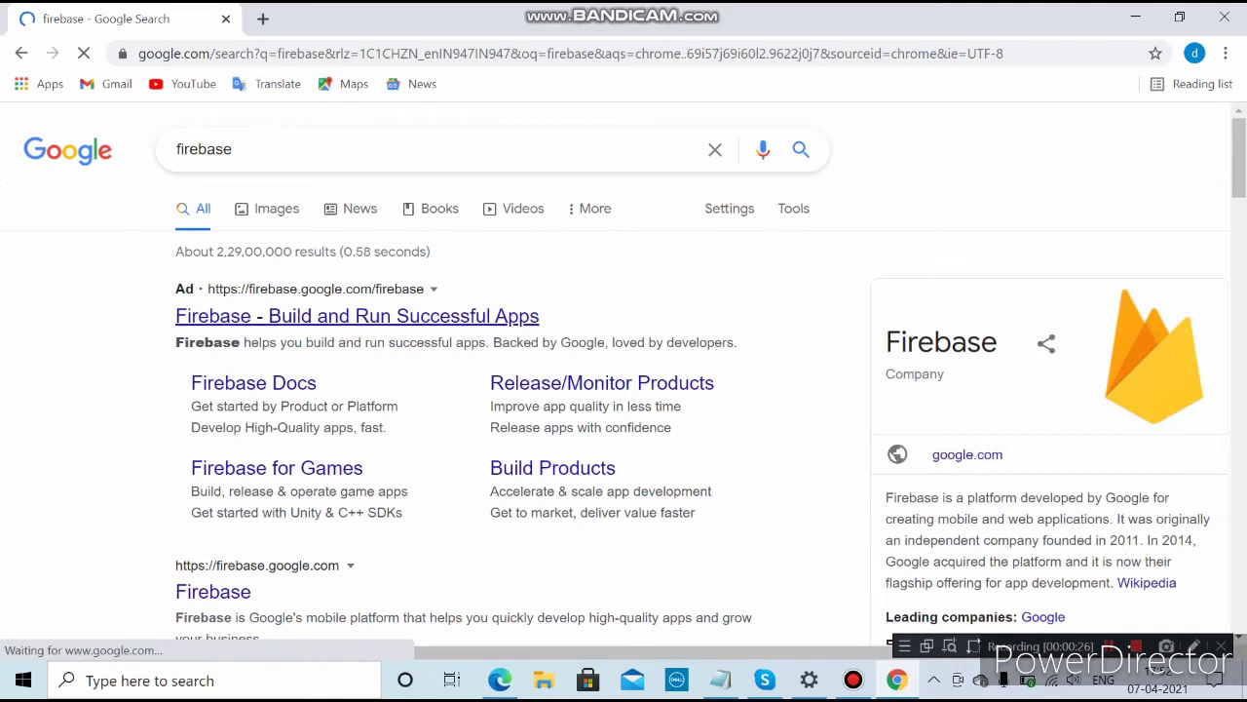
# Open the official Firebase website from the search results and get started to reach the Firebase console
pyautogui.click(212, 592)
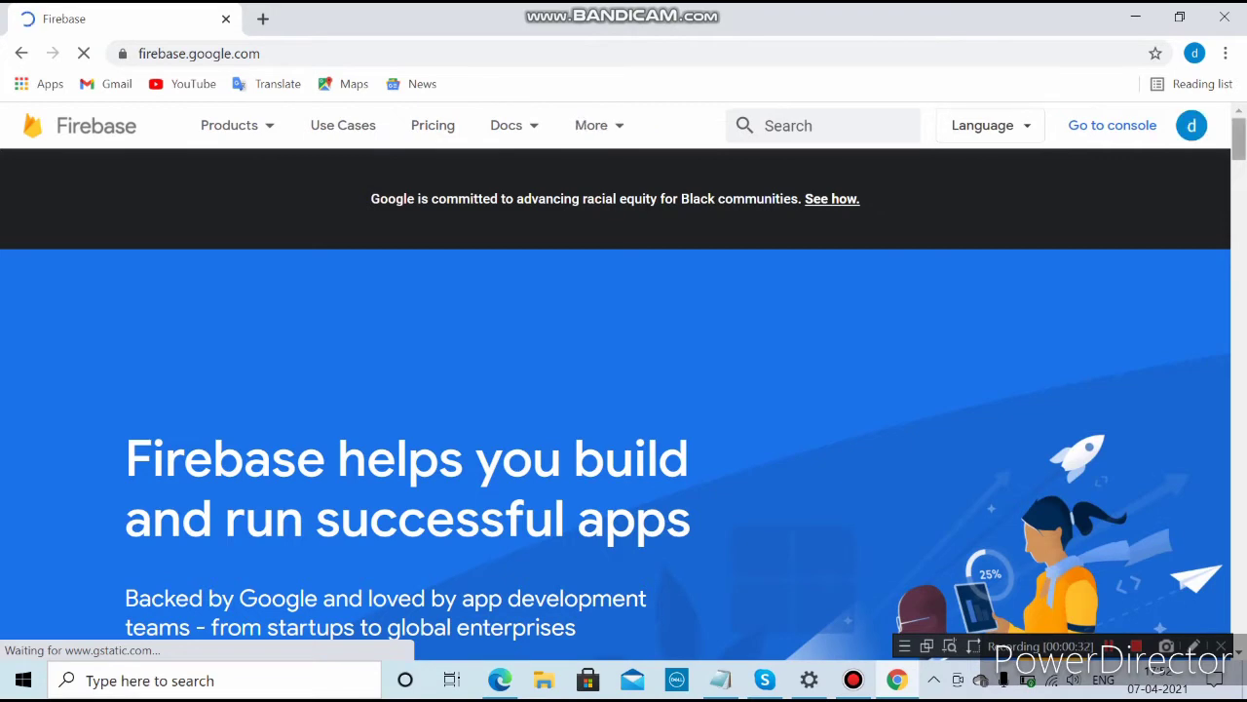
pyautogui.scroll(-10, 623, 389)
pyautogui.scroll(6, 624, 390)
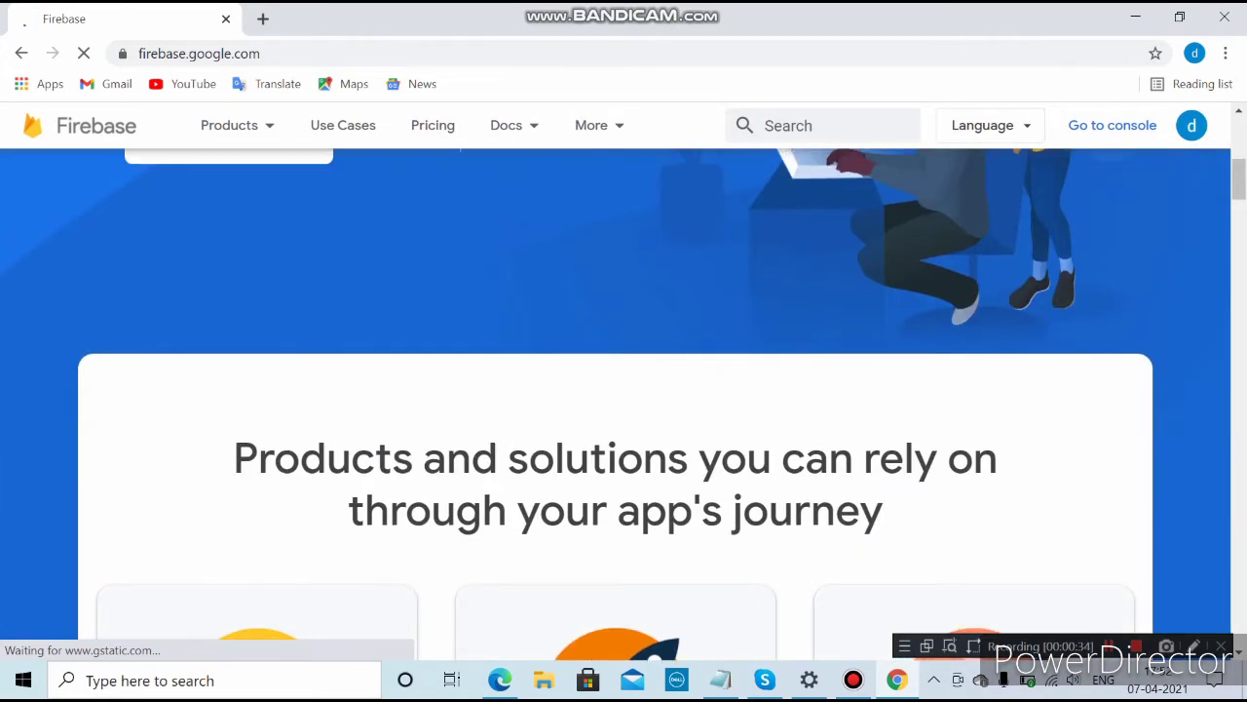
pyautogui.scroll(5, 624, 390)
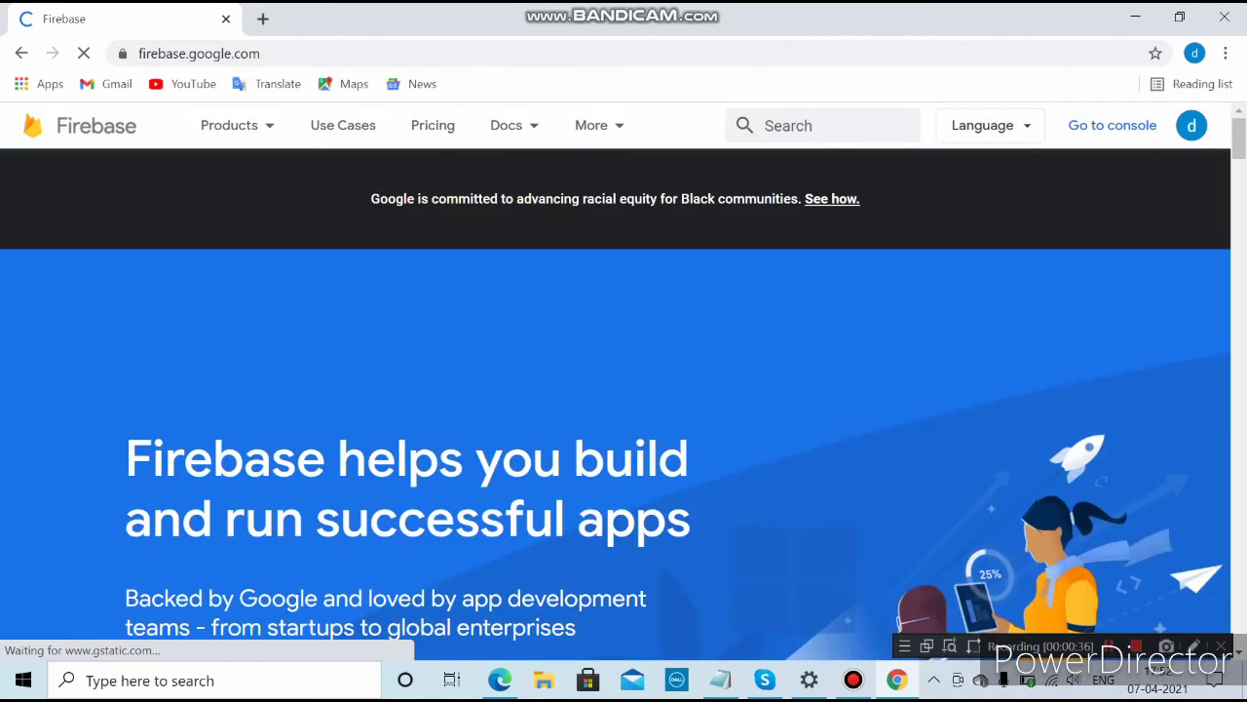
pyautogui.scroll(-2, 624, 389)
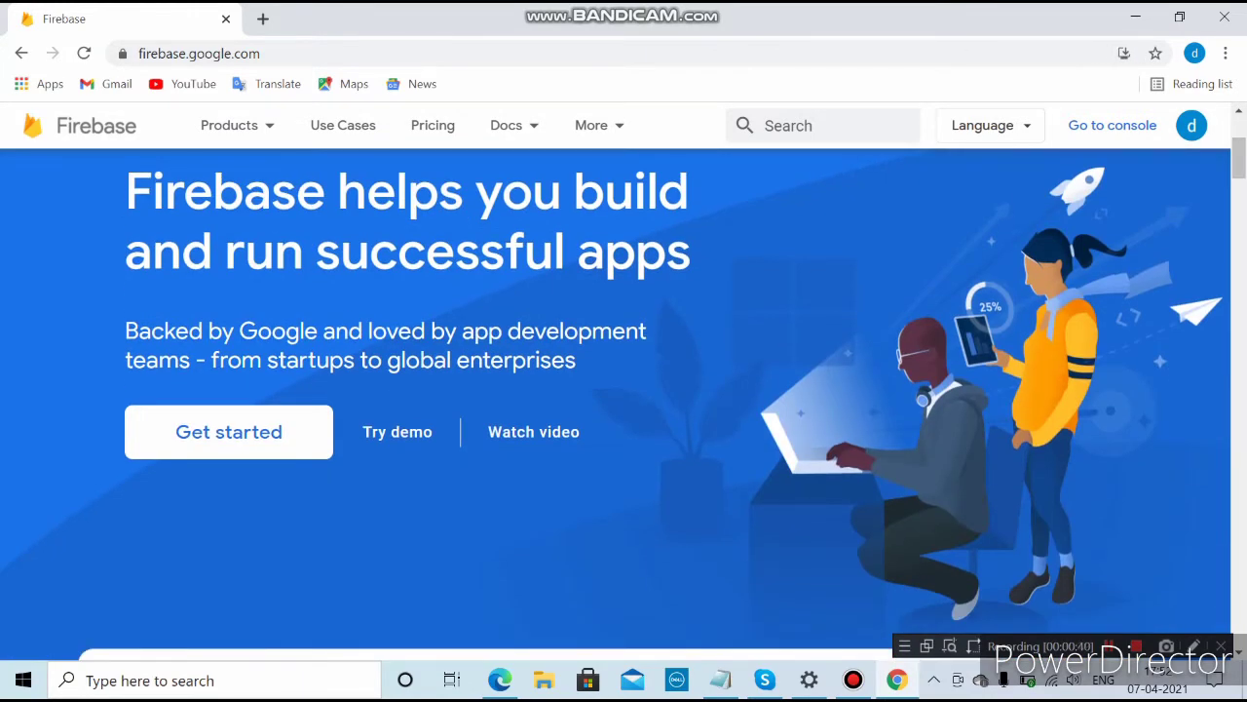
pyautogui.click(229, 432)
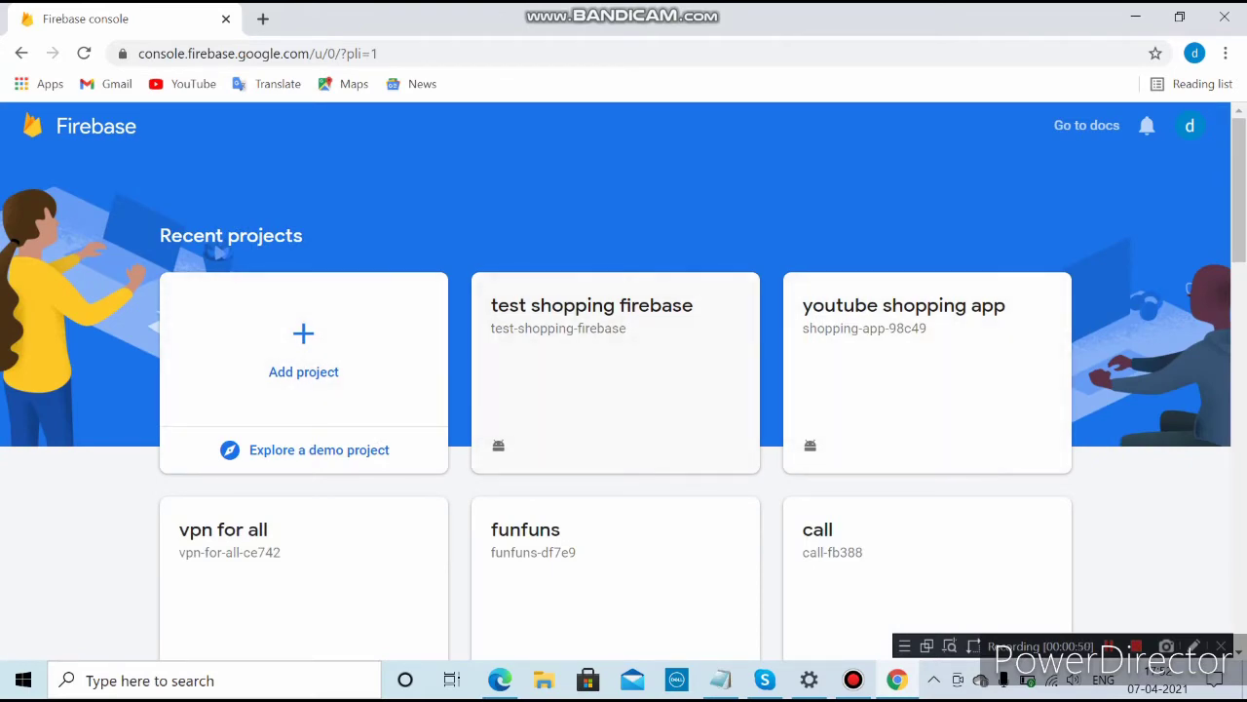
# Try to add a new Firebase project named "youtube firebase" under the current account
pyautogui.scroll(-2, 624, 390)
pyautogui.scroll(-5, 623, 390)
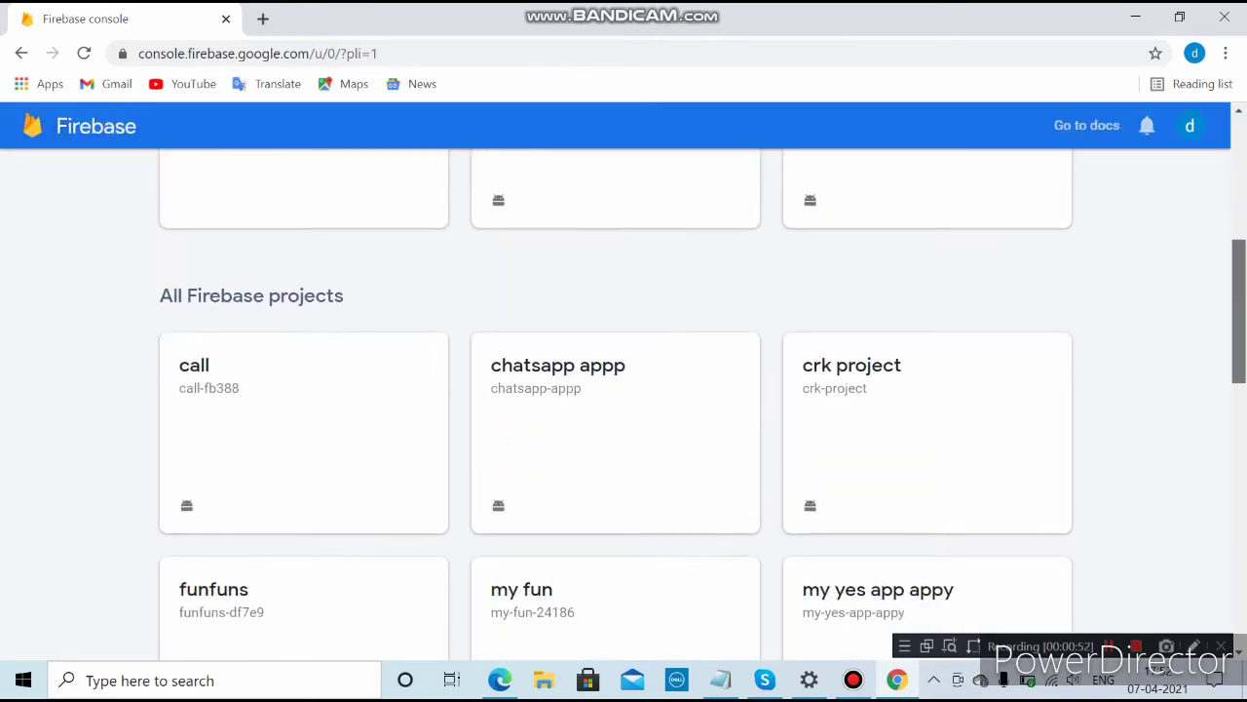
pyautogui.scroll(4, 624, 390)
pyautogui.scroll(2, 615, 293)
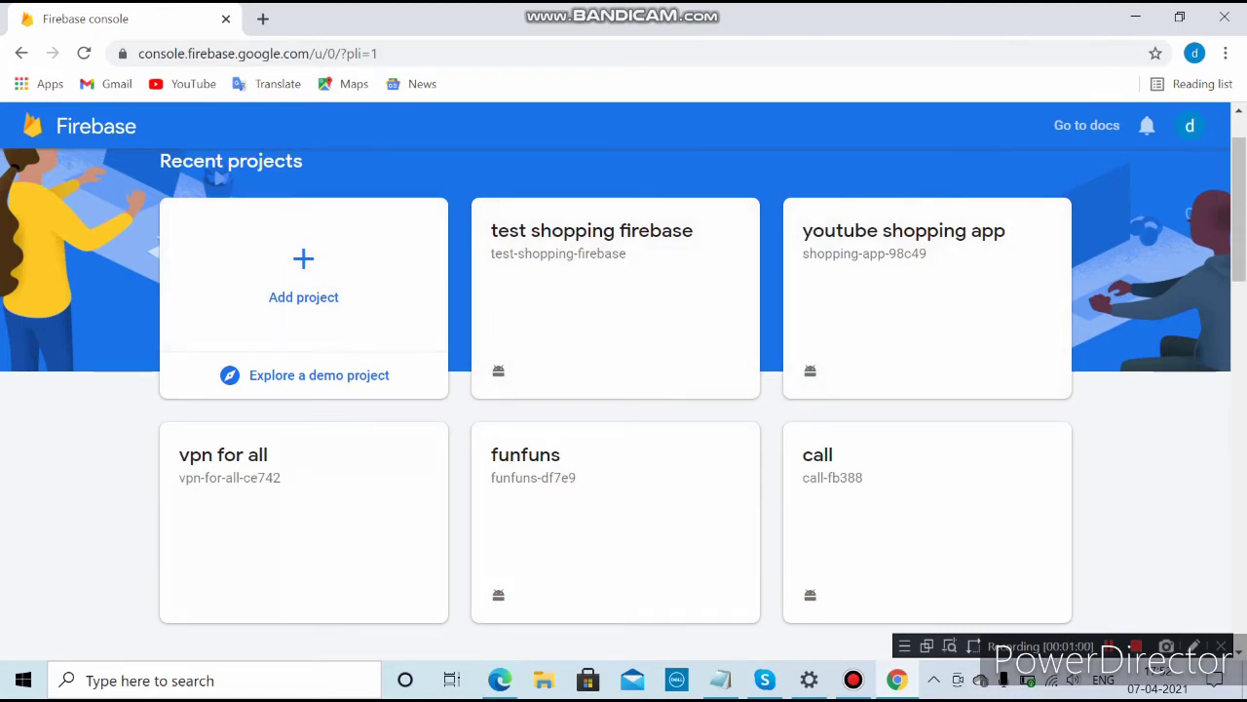
pyautogui.click(304, 275)
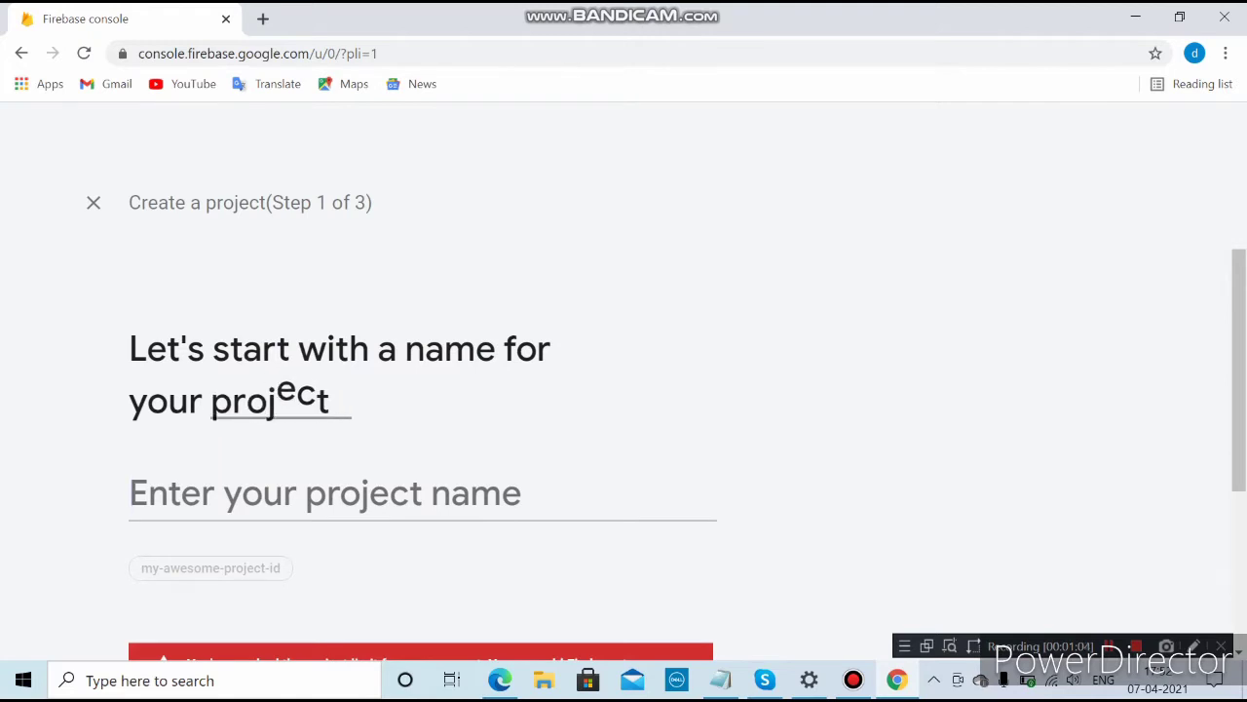
pyautogui.write('You')
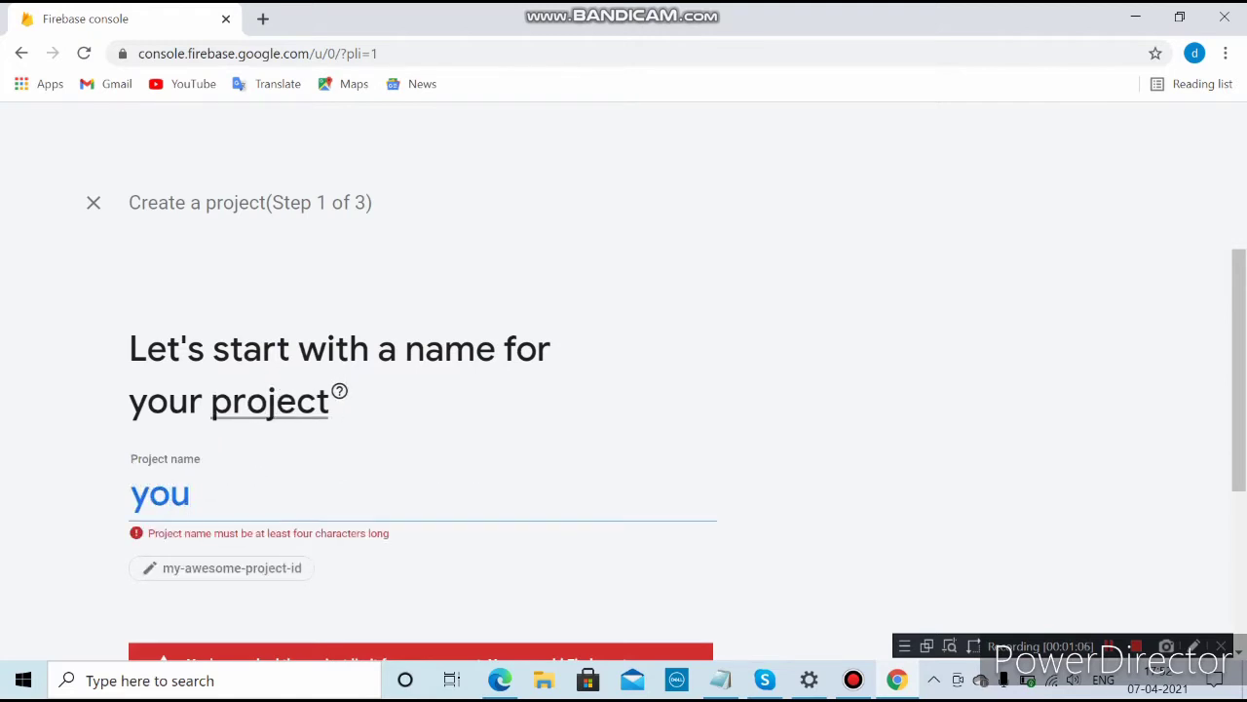
pyautogui.write('tu')
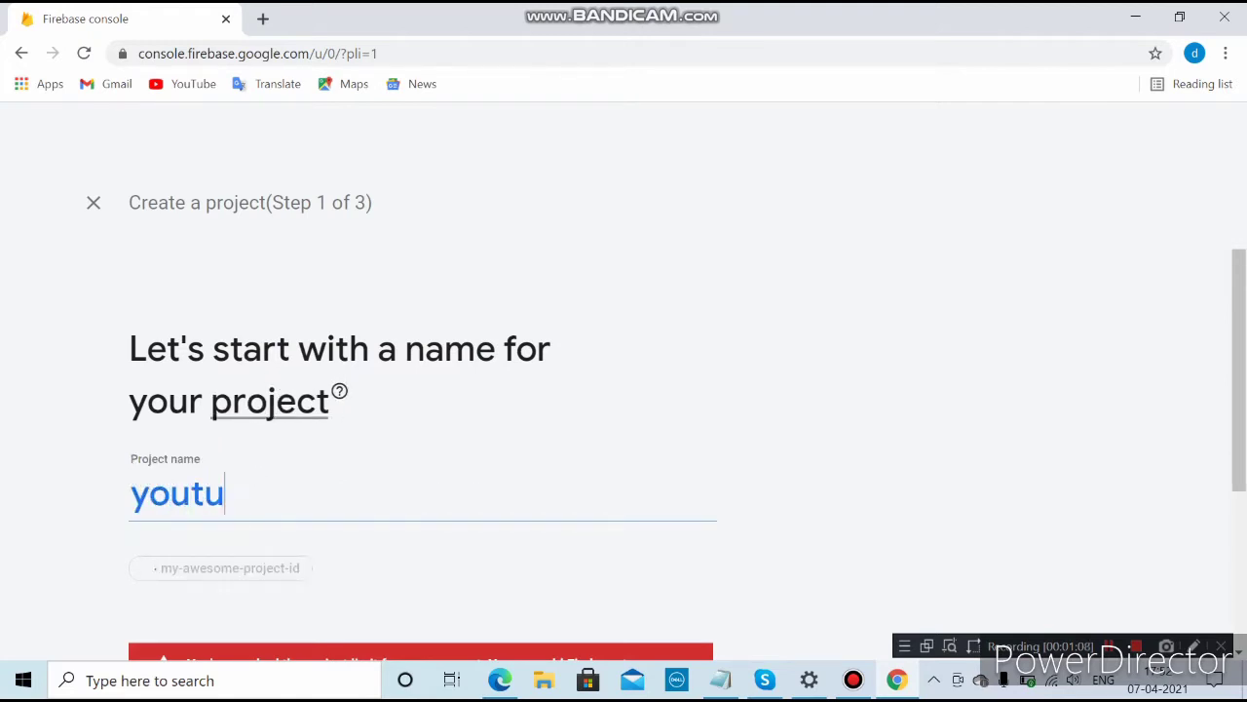
pyautogui.write('be ')
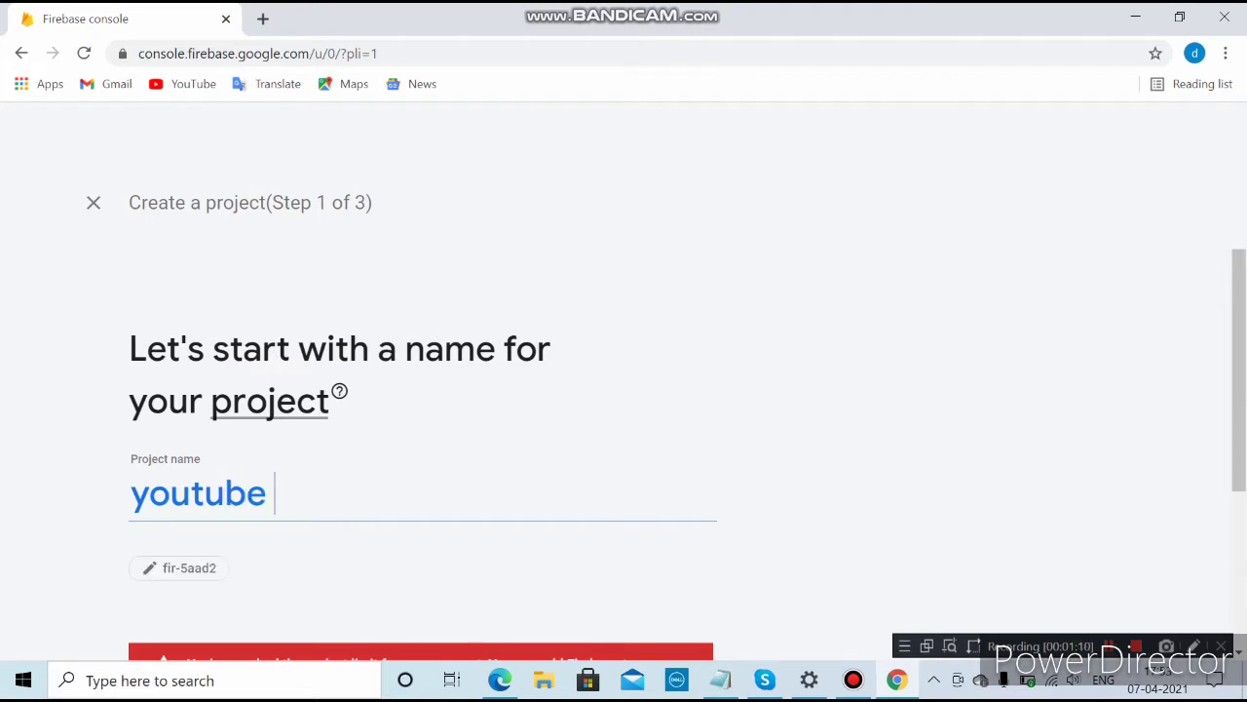
pyautogui.write('firebaee')
pyautogui.press('BackSpace')
pyautogui.press('BackSpace')
pyautogui.write('se')
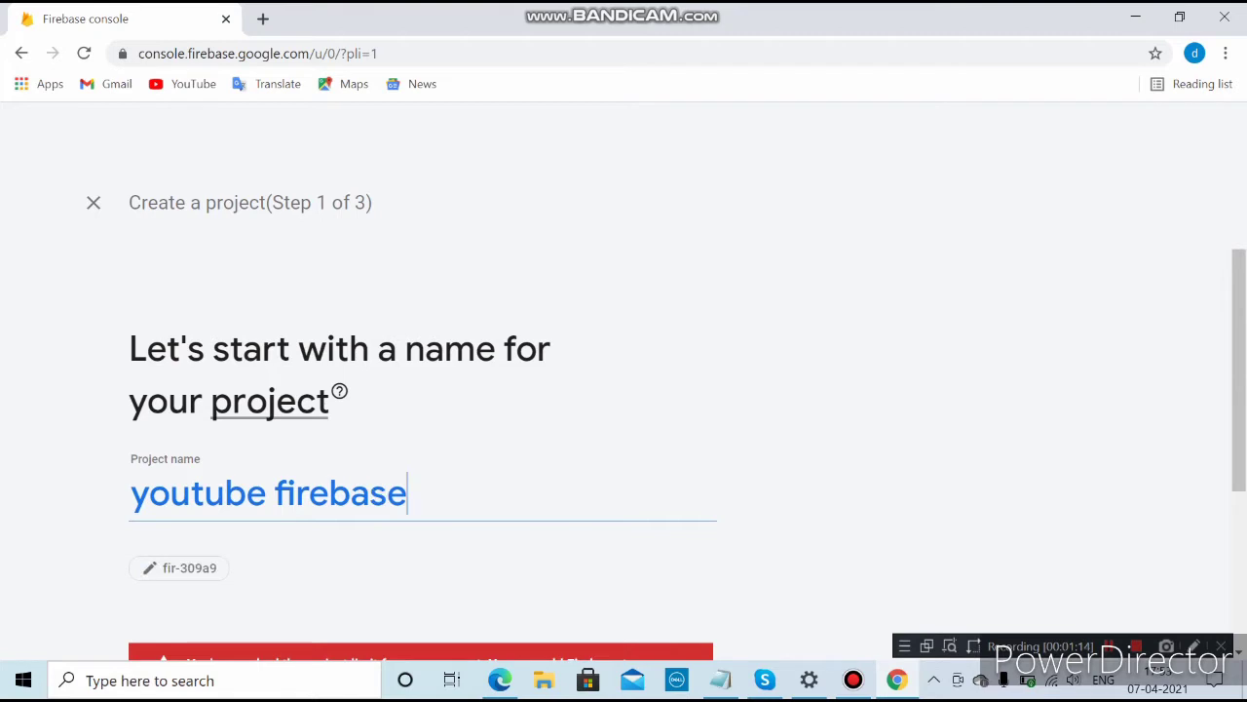
pyautogui.hotkey('shift', 'F12')
pyautogui.hotkey('shift', 'F12')
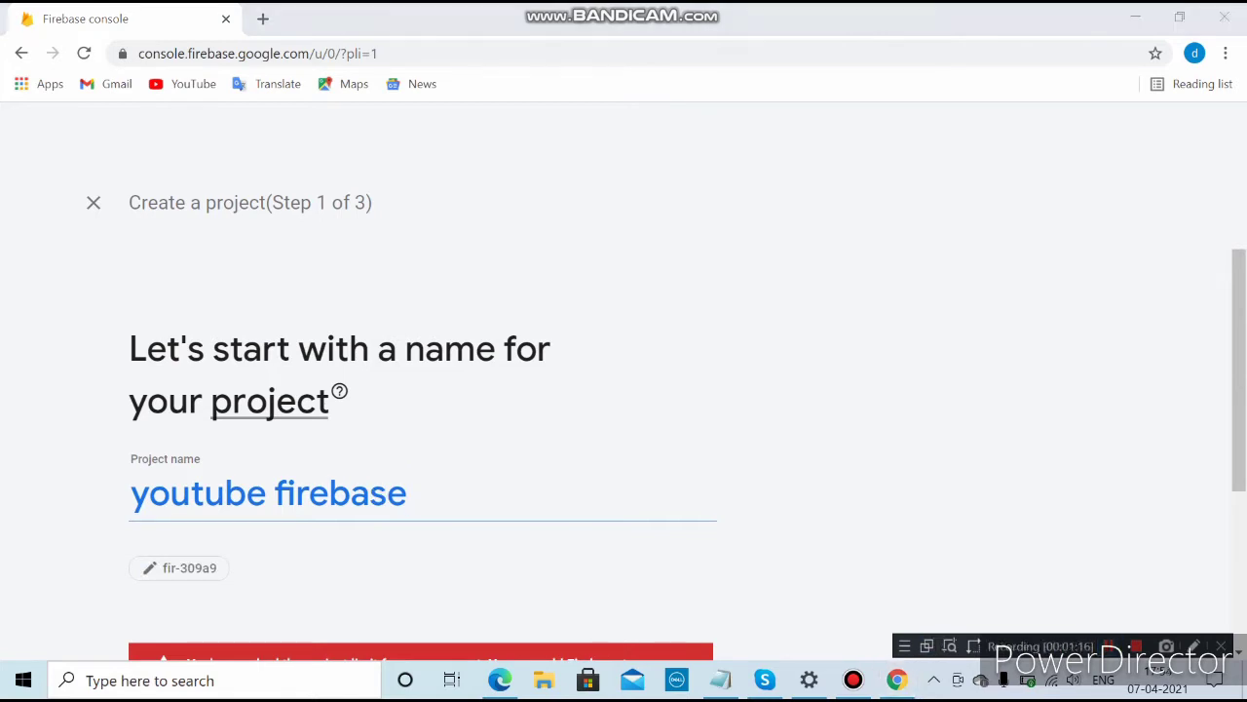
pyautogui.scroll(-2, 682, 455)
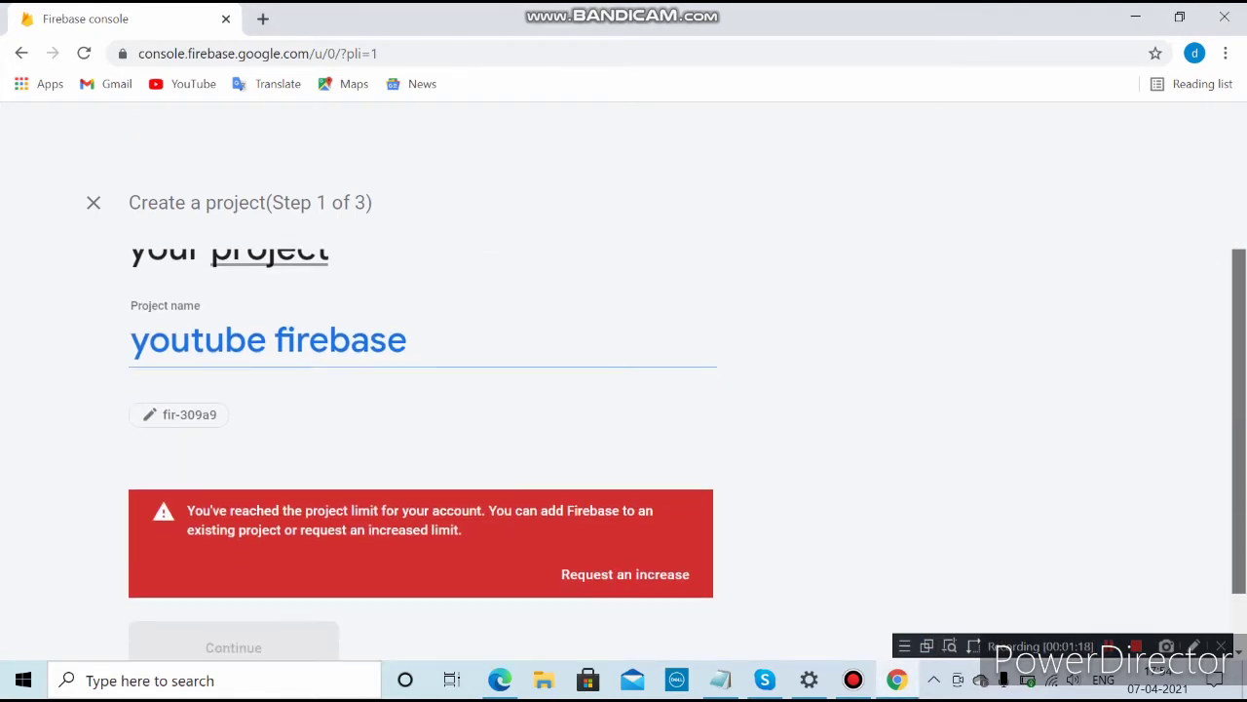
pyautogui.scroll(-1, 682, 455)
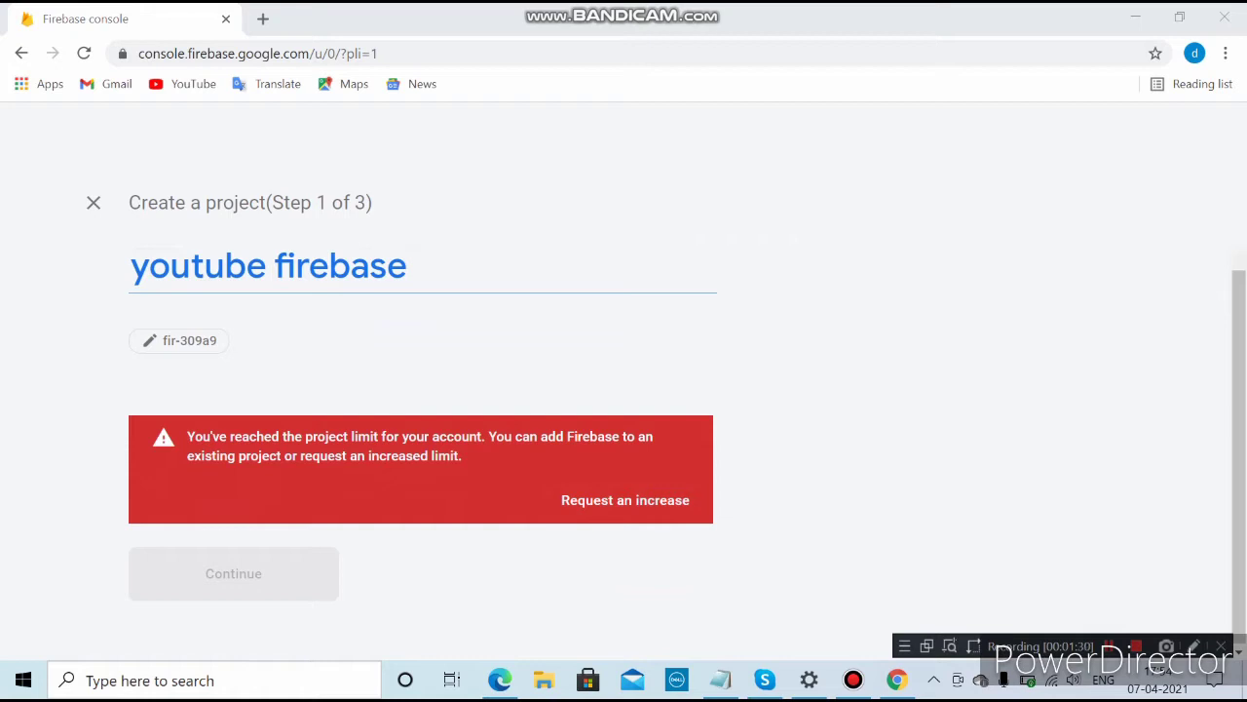
# Open the project quota increase request form, return to the Firebase console and cancel the project creation
pyautogui.click(625, 500)
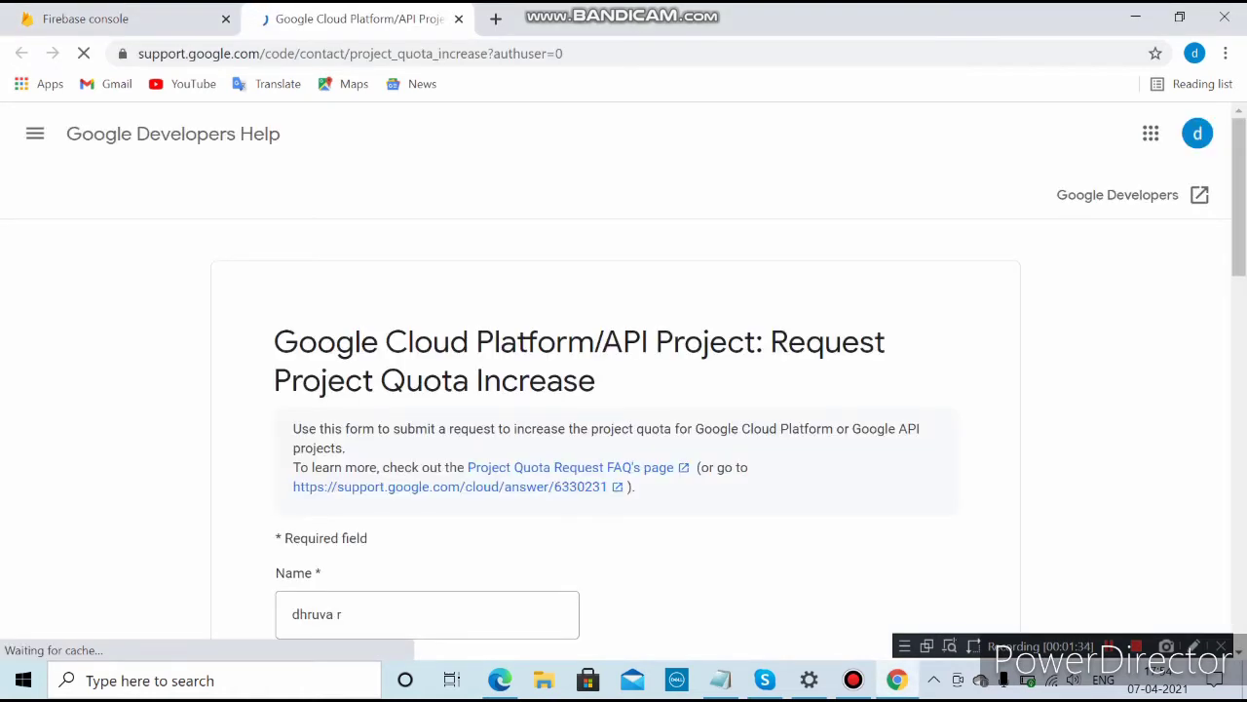
pyautogui.click(125, 18)
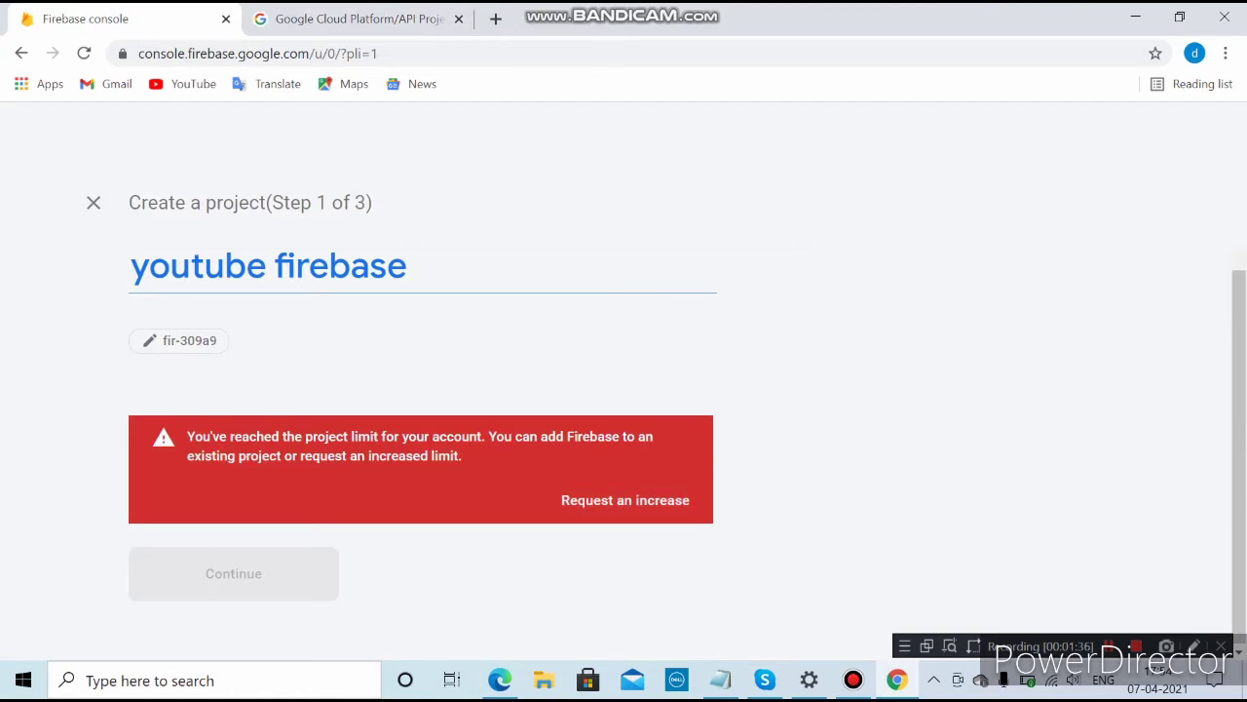
pyautogui.click(93, 201)
# Switch the console to the other signed-in Google account and start a new project named "youtube firebase"
pyautogui.click(1189, 124)
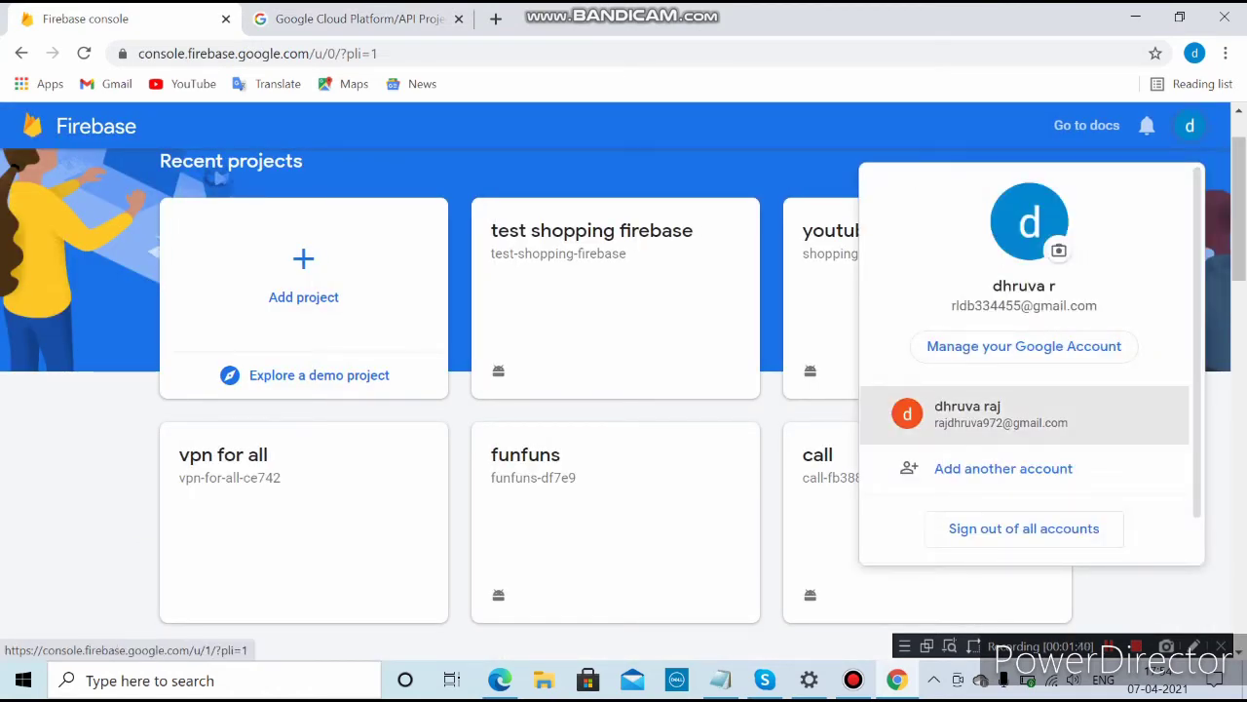
pyautogui.click(967, 414)
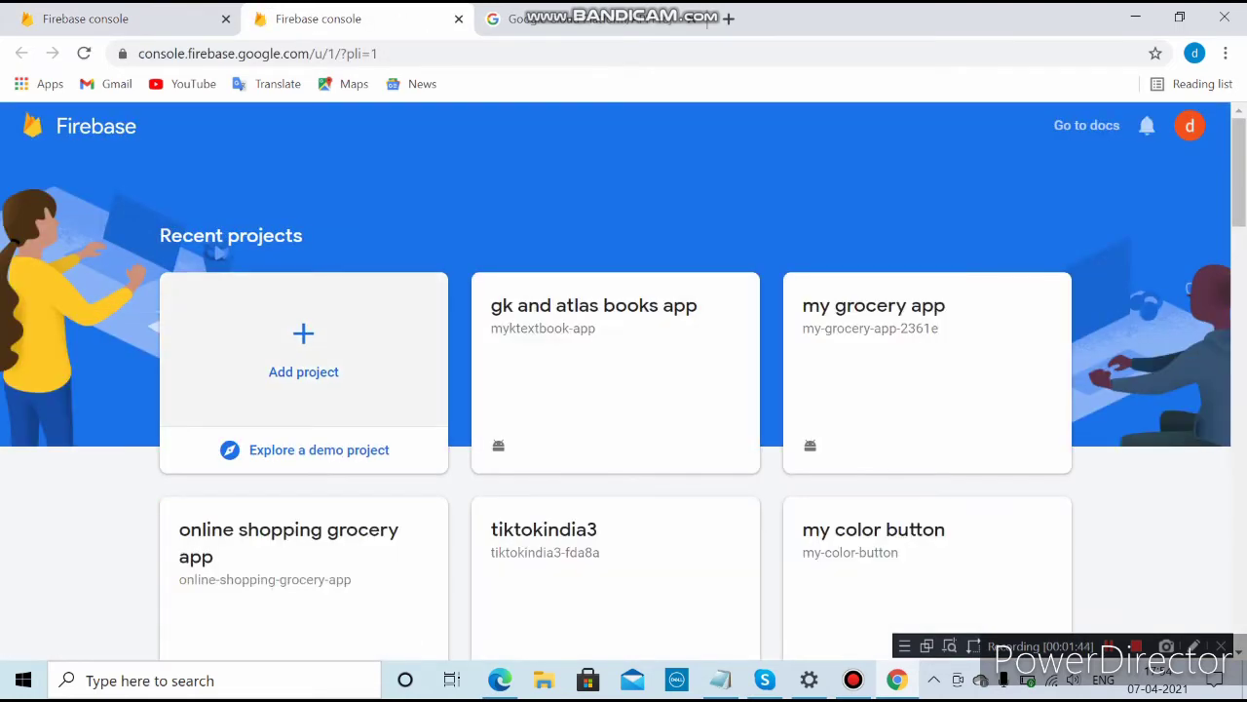
pyautogui.click(303, 349)
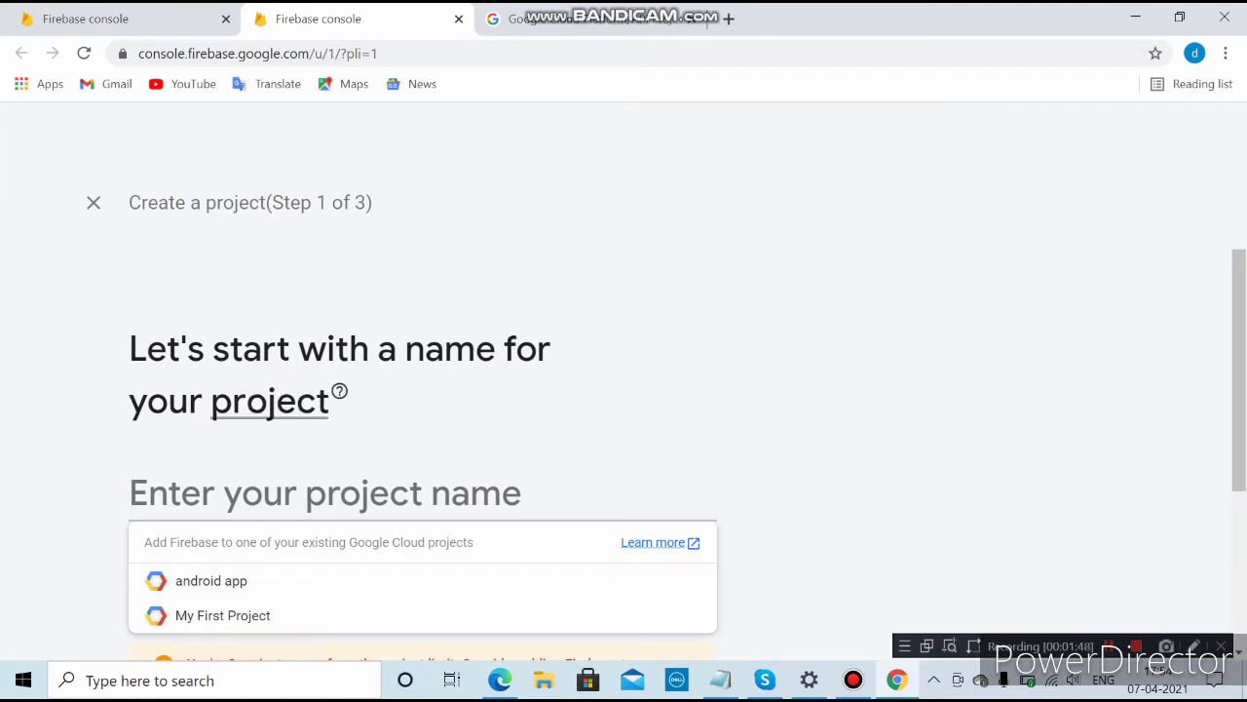
pyautogui.write('yout')
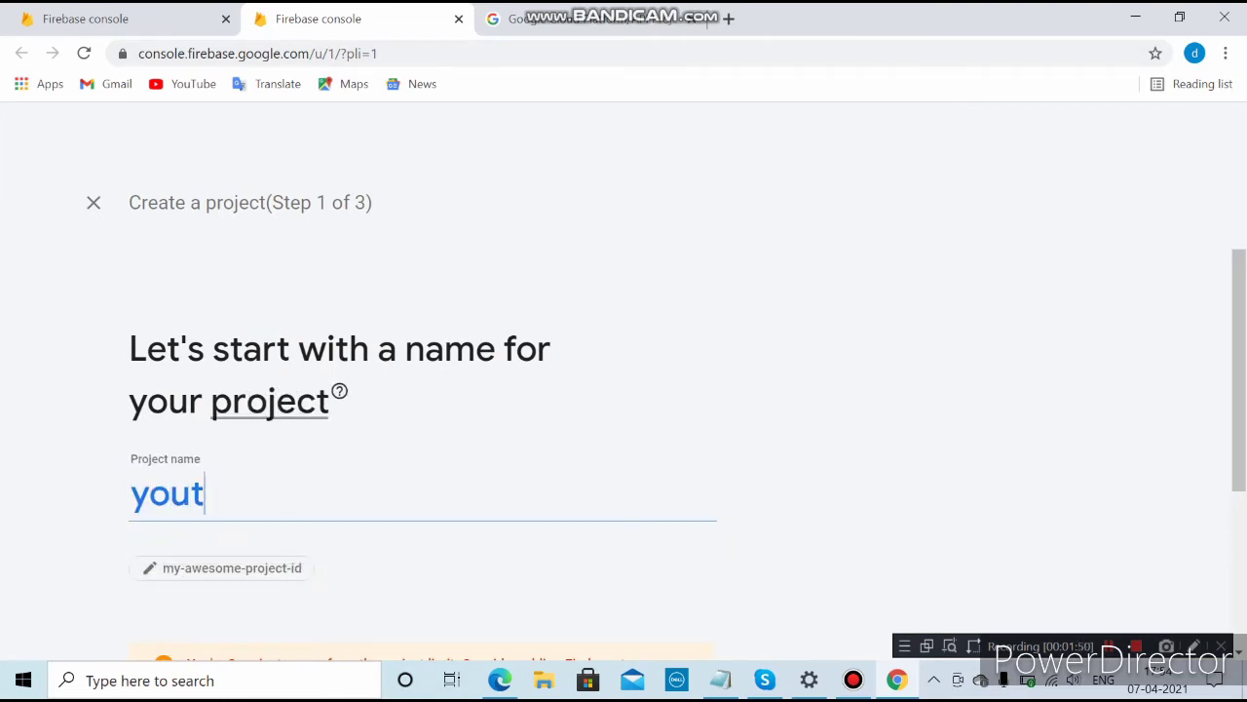
pyautogui.write('ube fir')
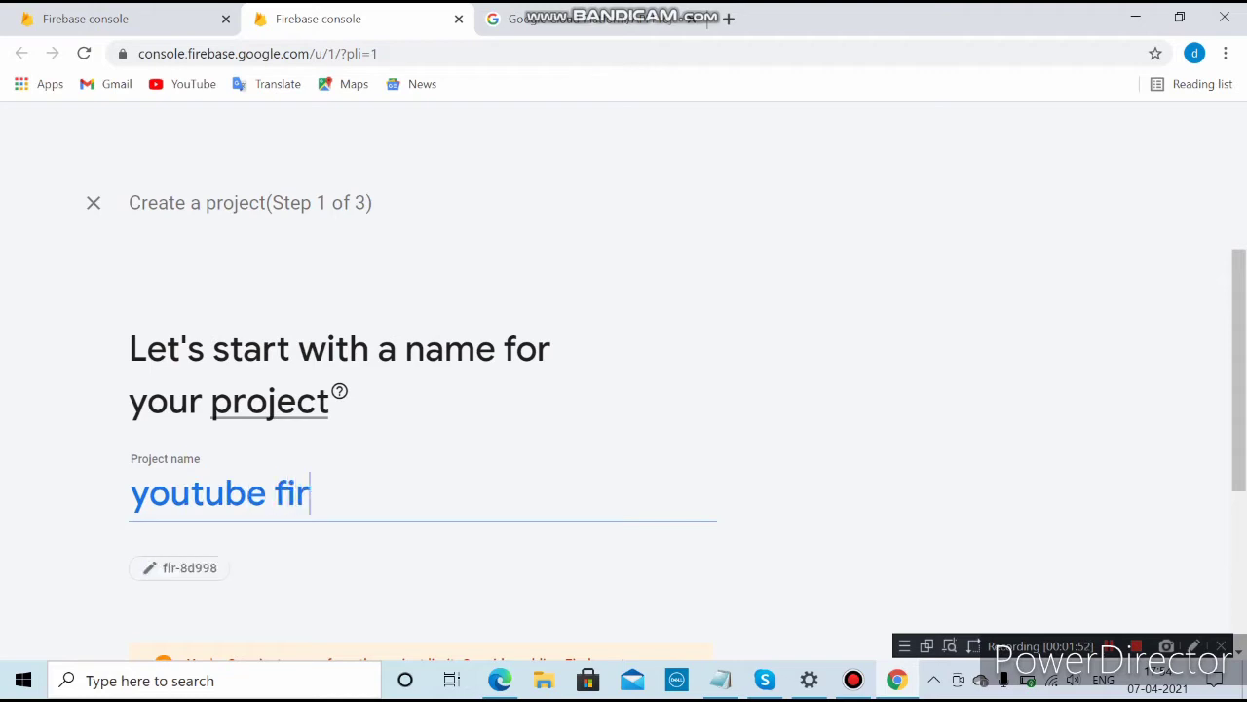
pyautogui.write('ebase')
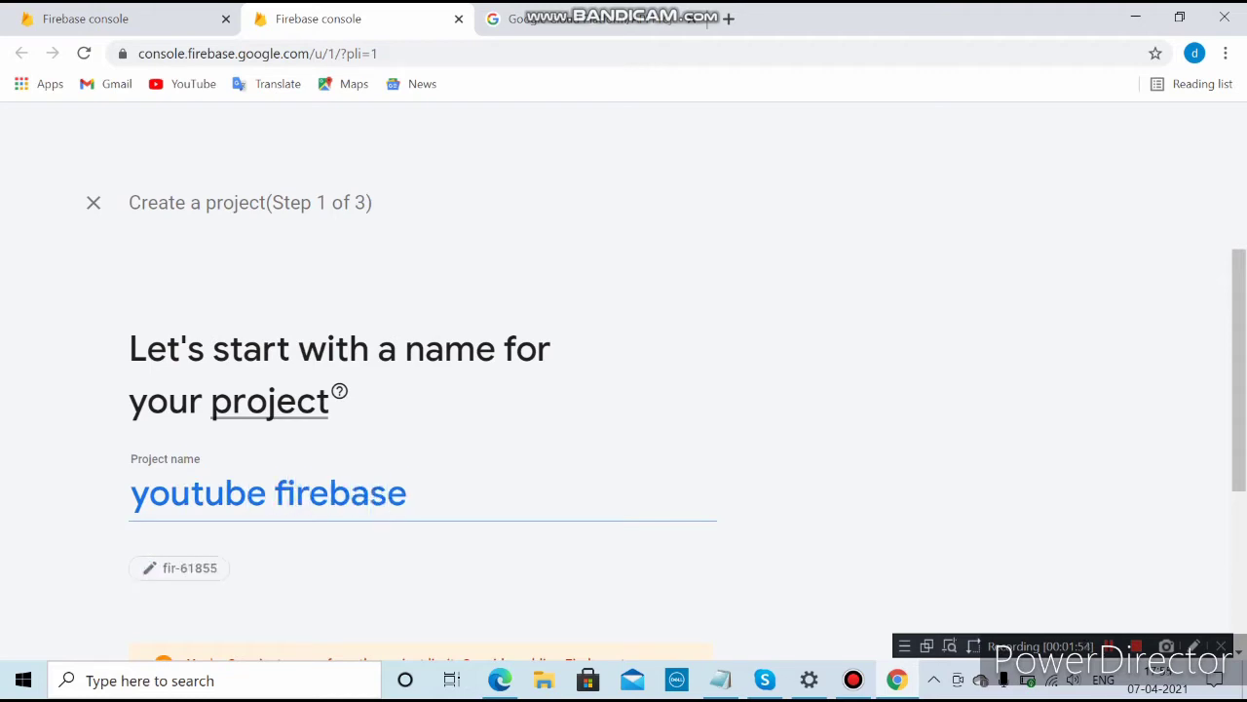
pyautogui.scroll(-3, 623, 448)
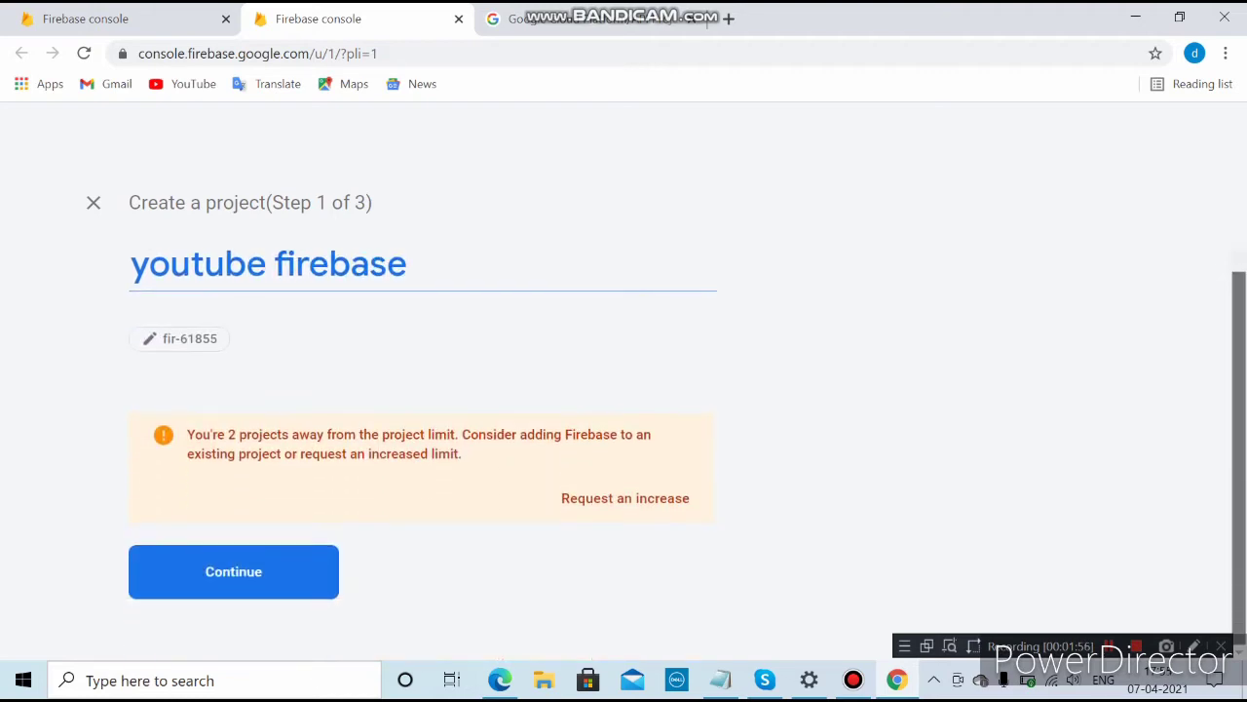
pyautogui.click(233, 571)
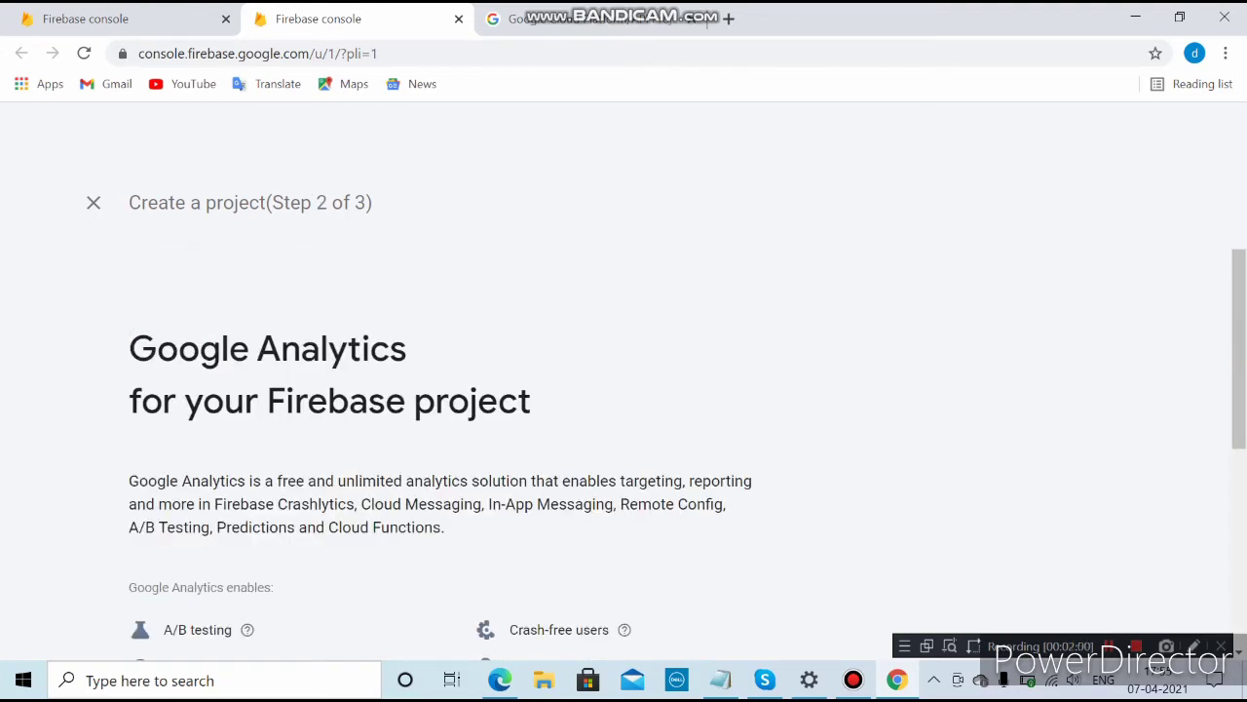
# Keep Google Analytics enabled, choose Default Account for Firebase as the Analytics account, and create the project
pyautogui.scroll(-4, 623, 449)
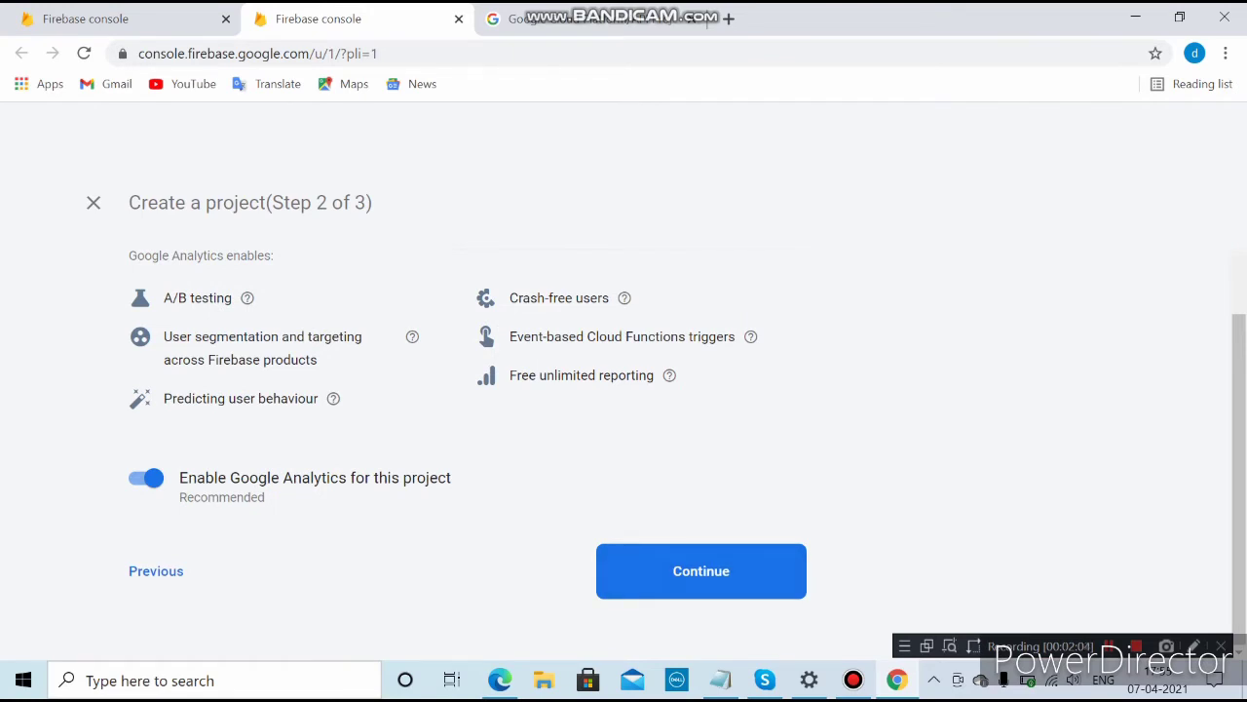
pyautogui.click(700, 571)
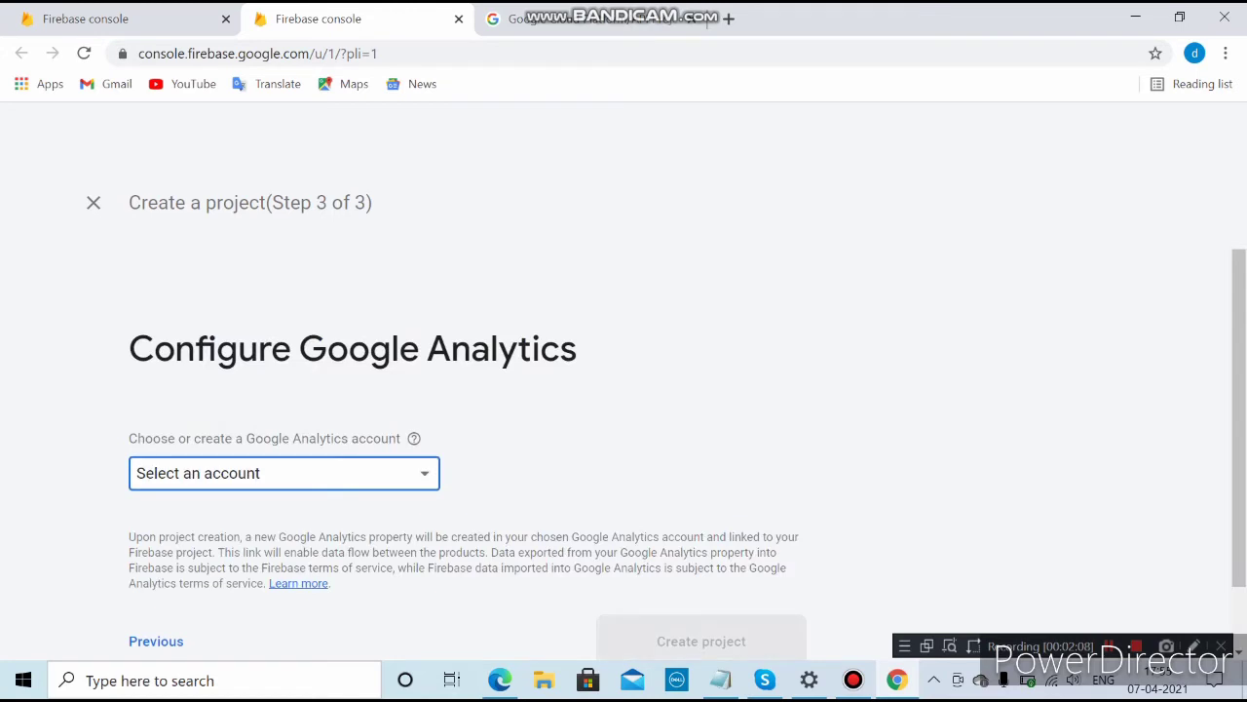
pyautogui.click(284, 473)
pyautogui.click(256, 478)
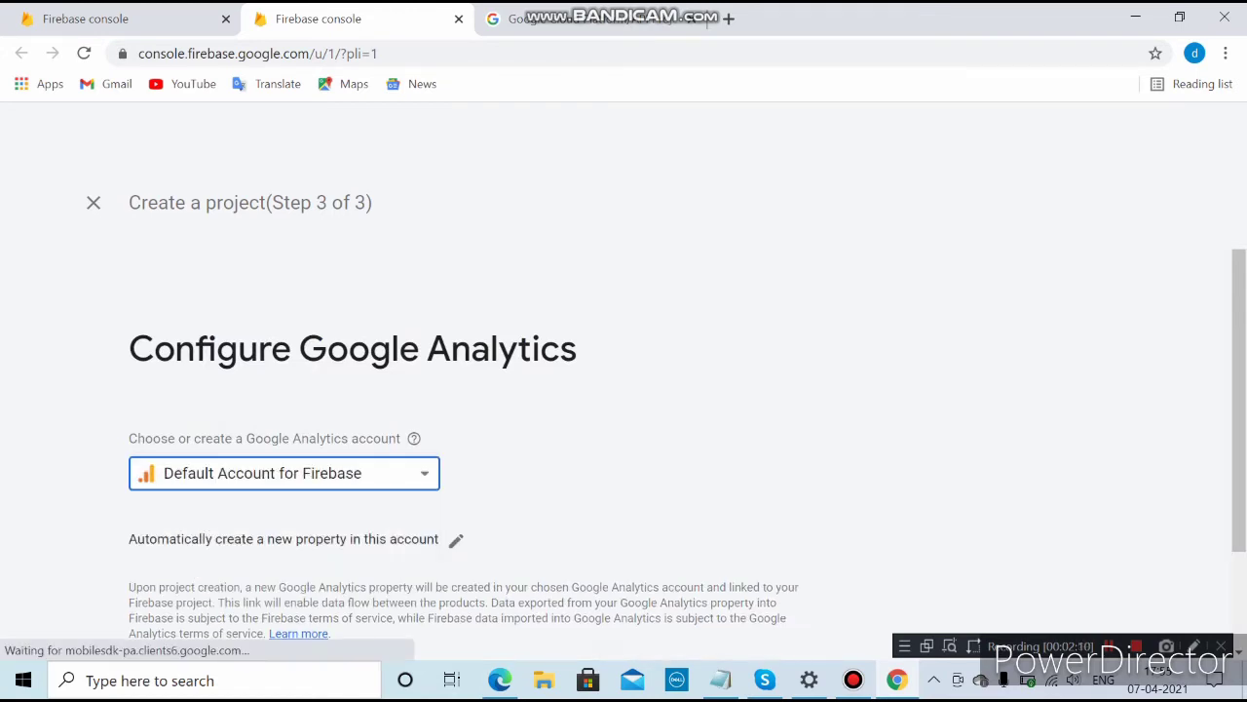
pyautogui.scroll(-2, 623, 448)
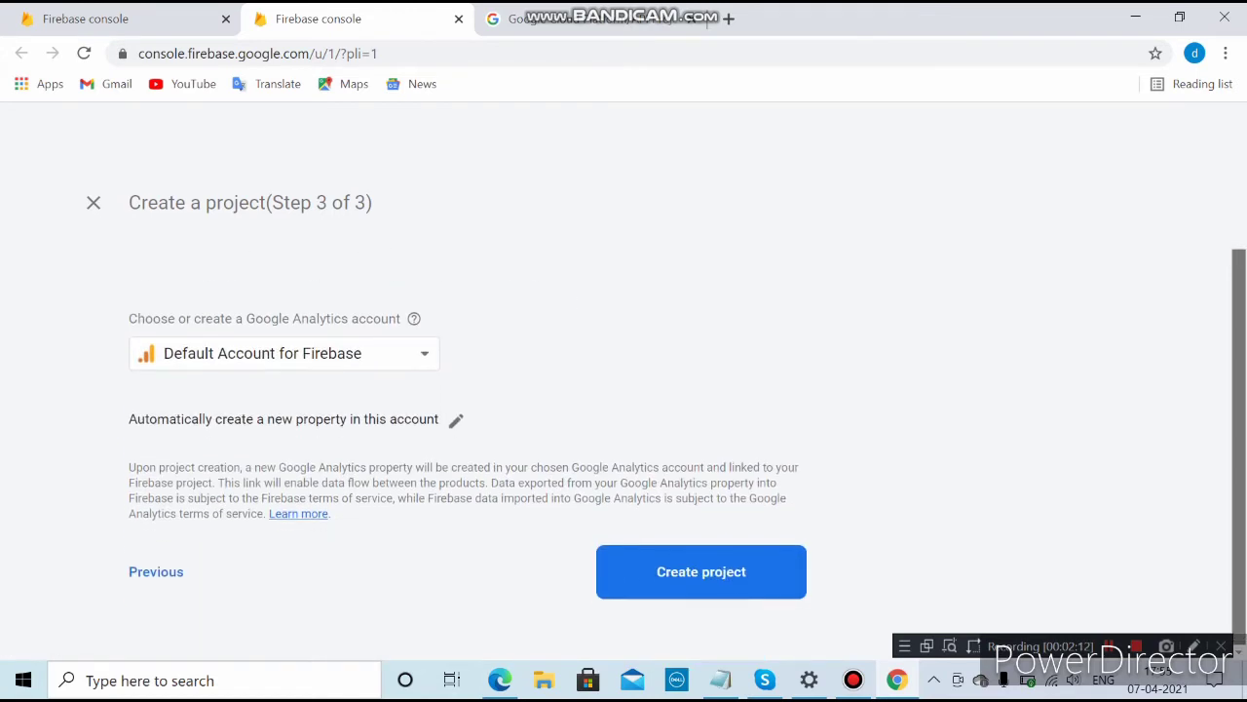
pyautogui.click(700, 571)
pyautogui.press('Return')
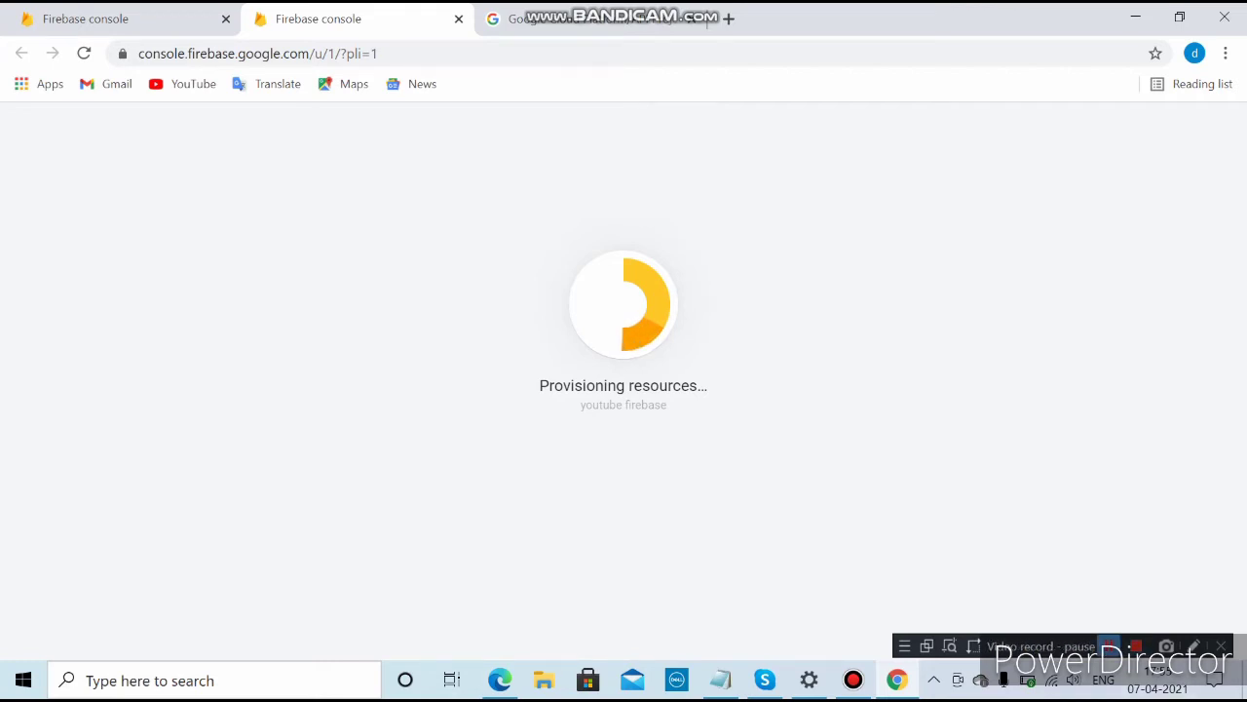
pyautogui.click(1110, 646)
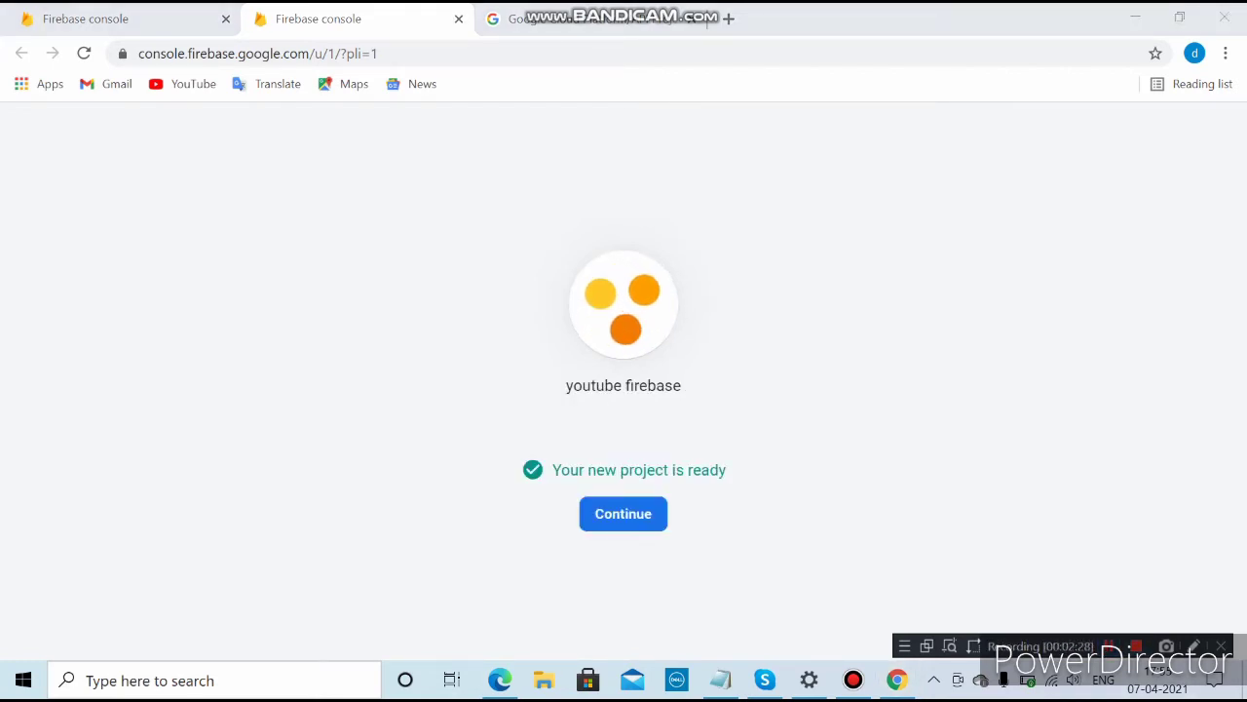
# Continue to the new project's overview and start adding Firebase to an Android app
pyautogui.click(622, 517)
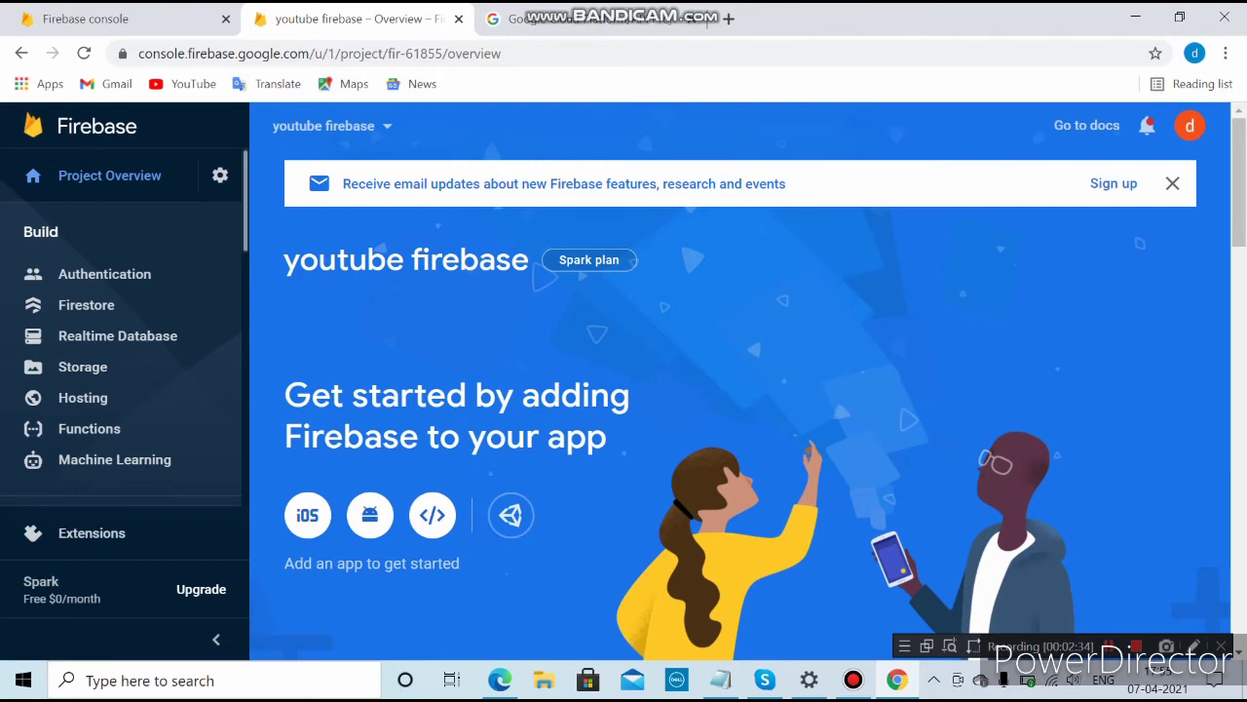
pyautogui.scroll(-2, 740, 405)
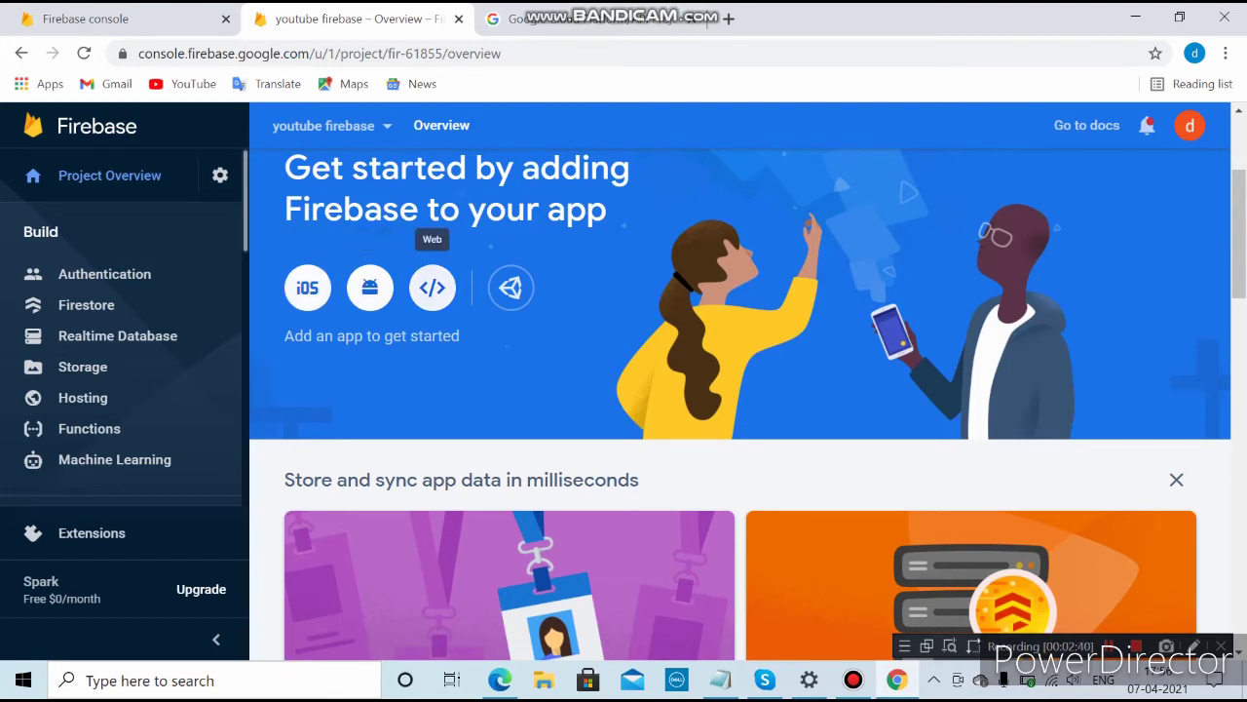
pyautogui.click(369, 287)
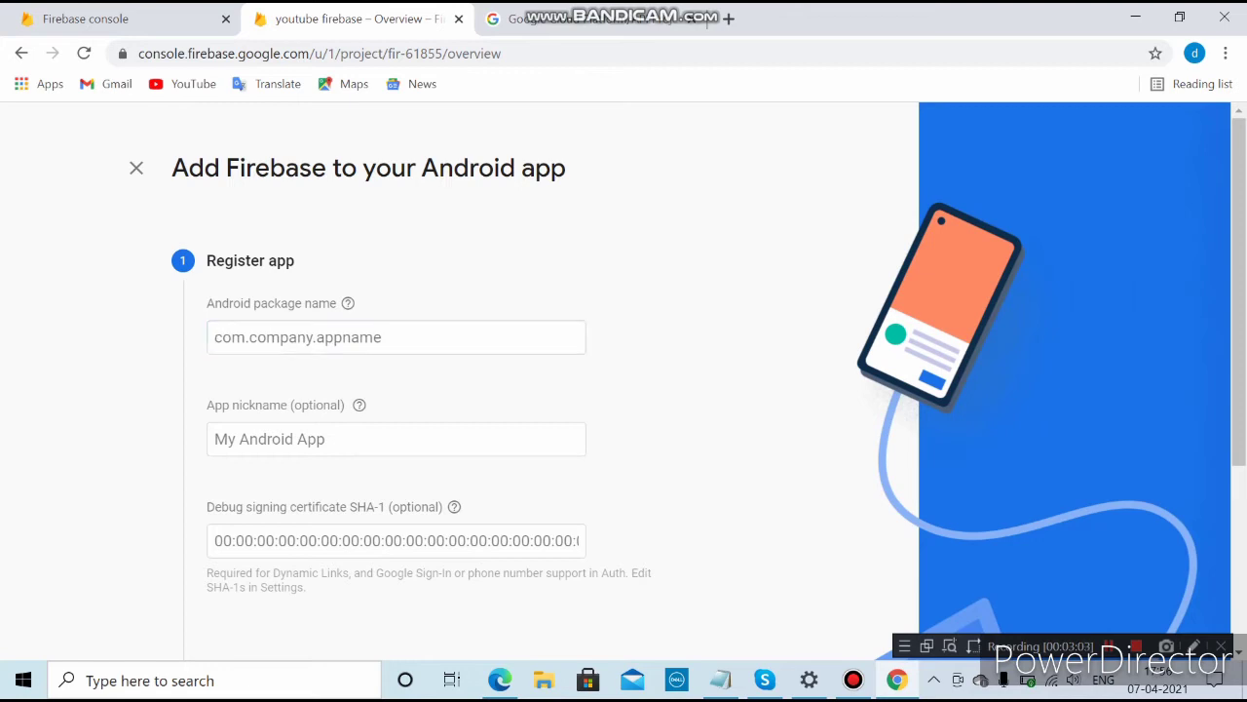
# Register the Android app with the package name com.package.com, leaving the app nickname and debug signing certificate SHA-1 empty
pyautogui.click(216, 439)
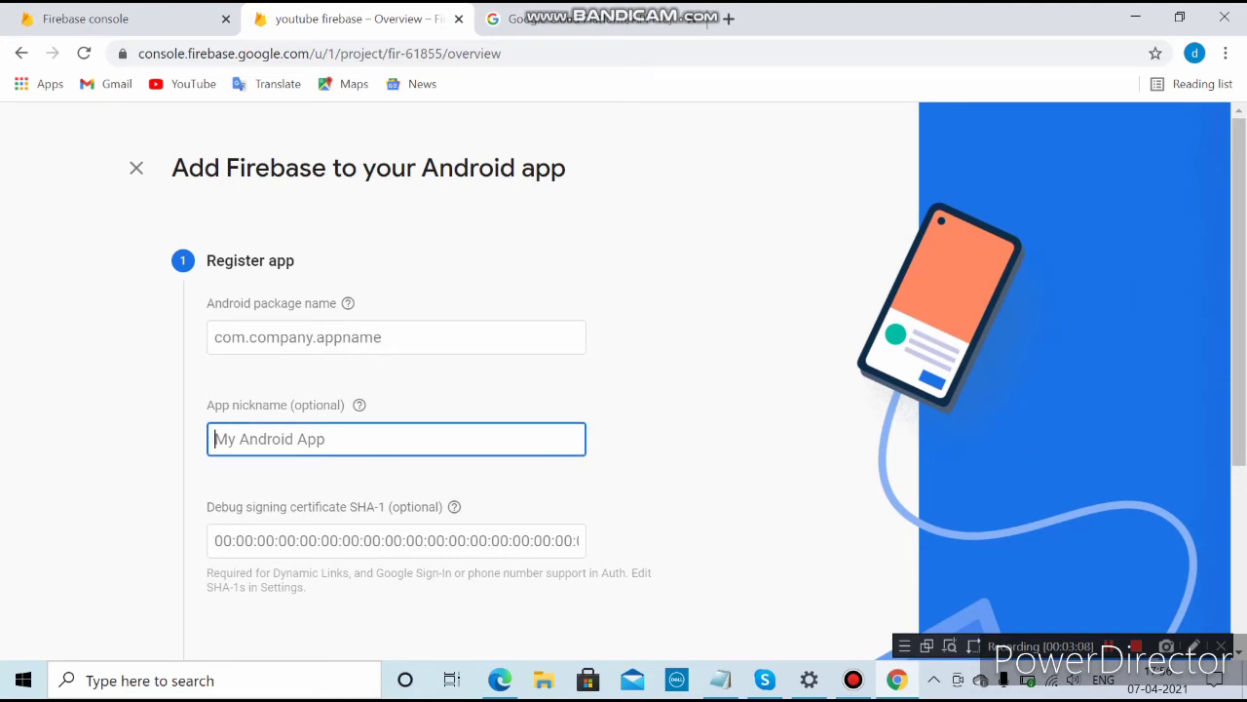
pyautogui.click(216, 541)
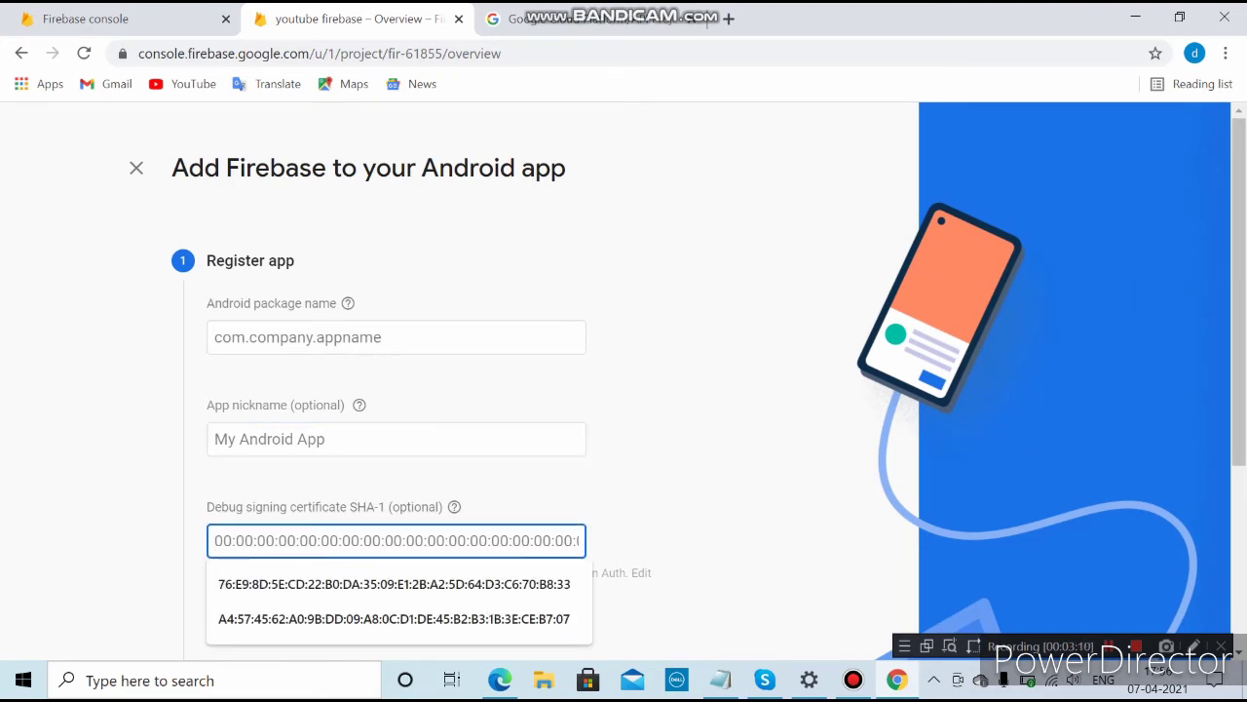
pyautogui.press('Tab')
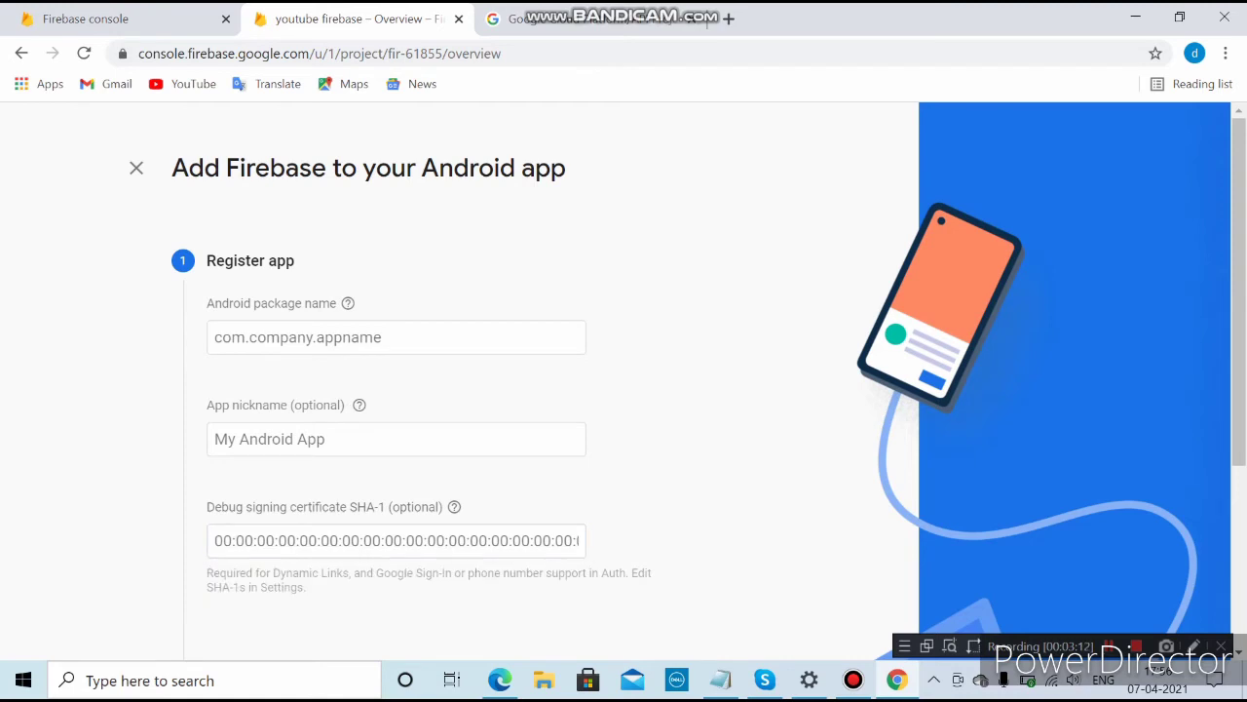
pyautogui.scroll(-2, 624, 380)
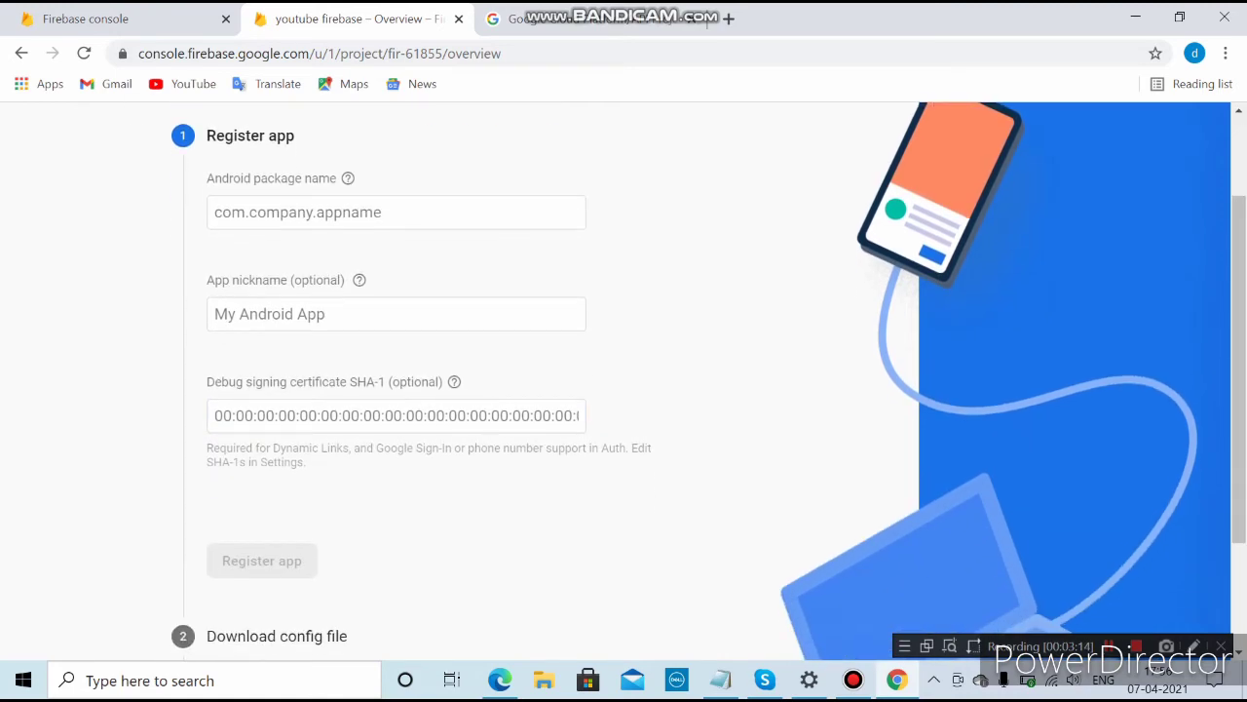
pyautogui.click(216, 211)
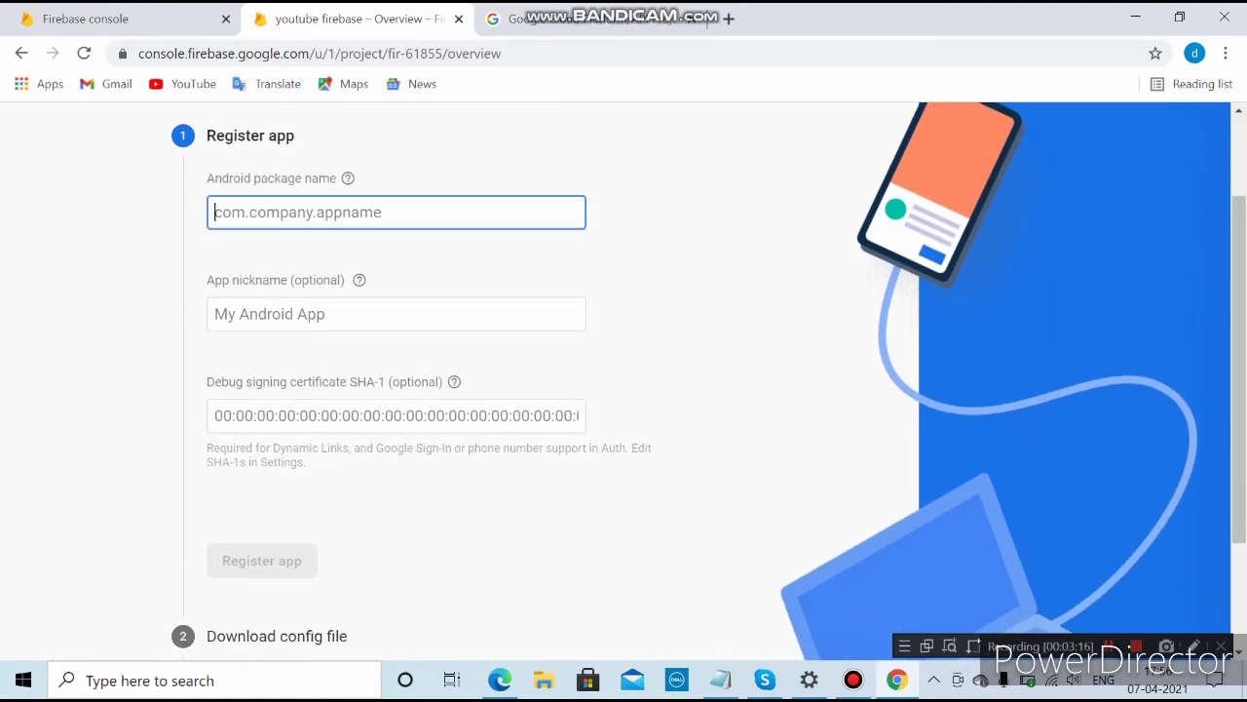
pyautogui.write('com.p')
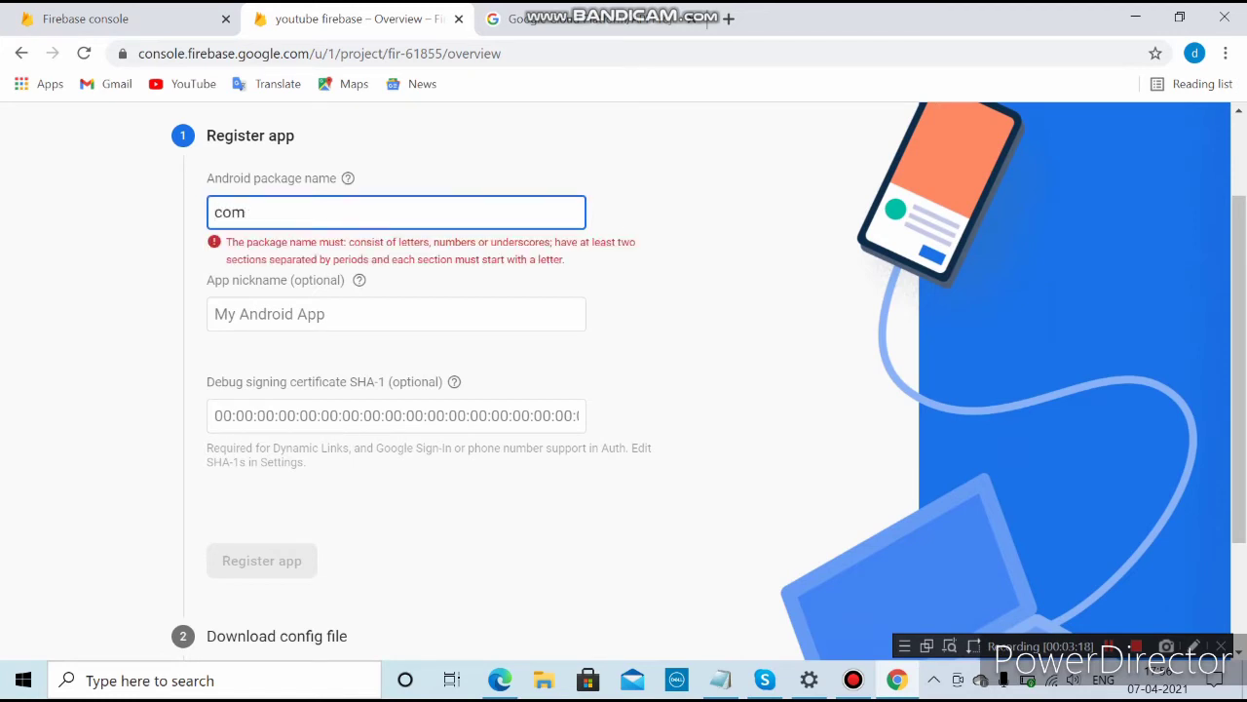
pyautogui.write('ck')
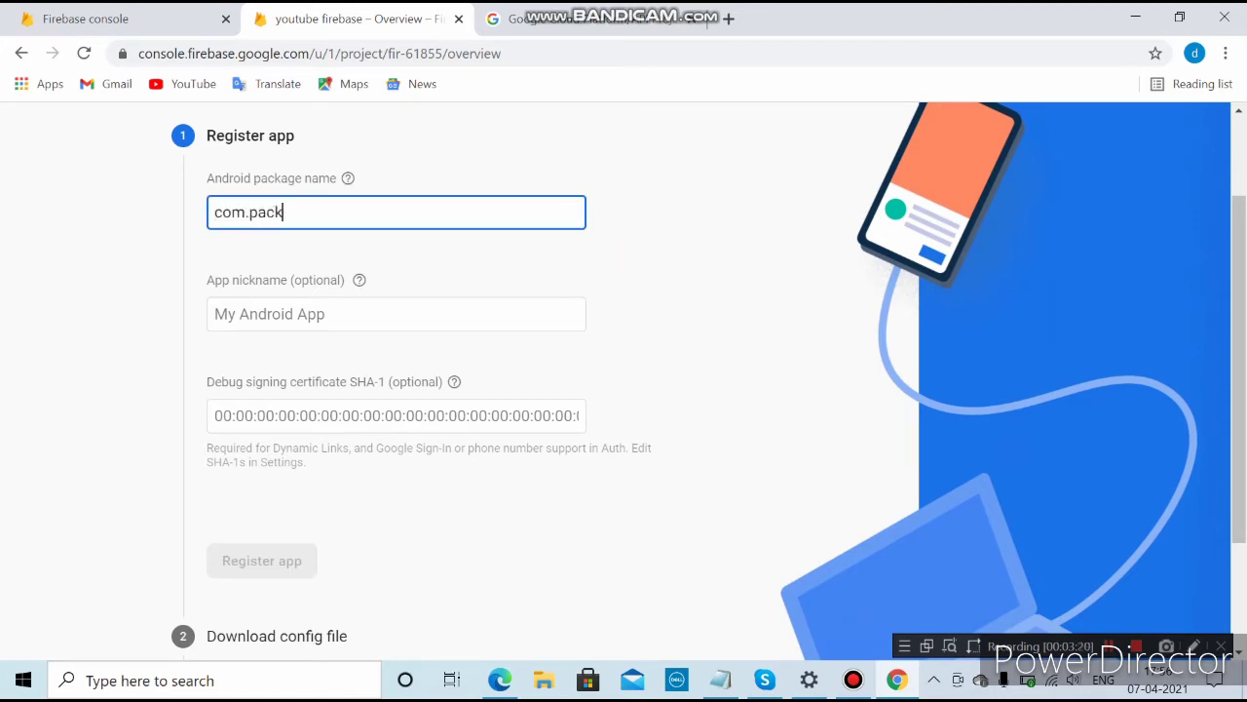
pyautogui.write('age.')
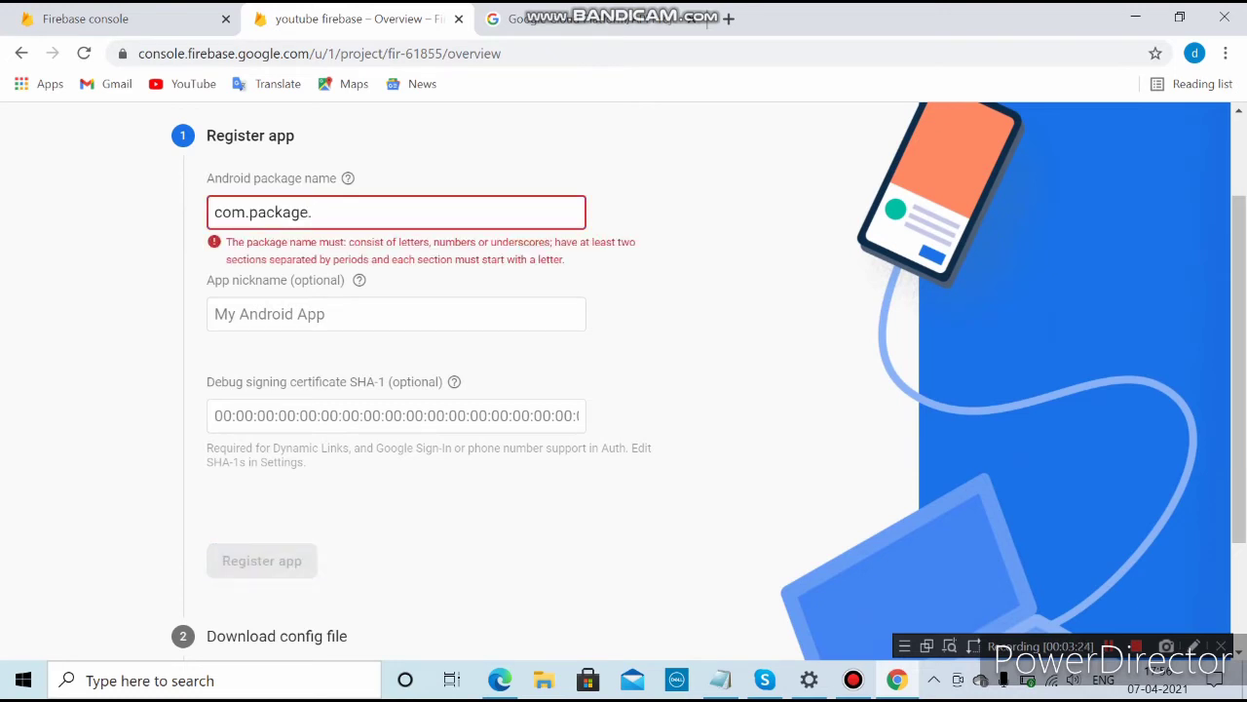
pyautogui.write('com')
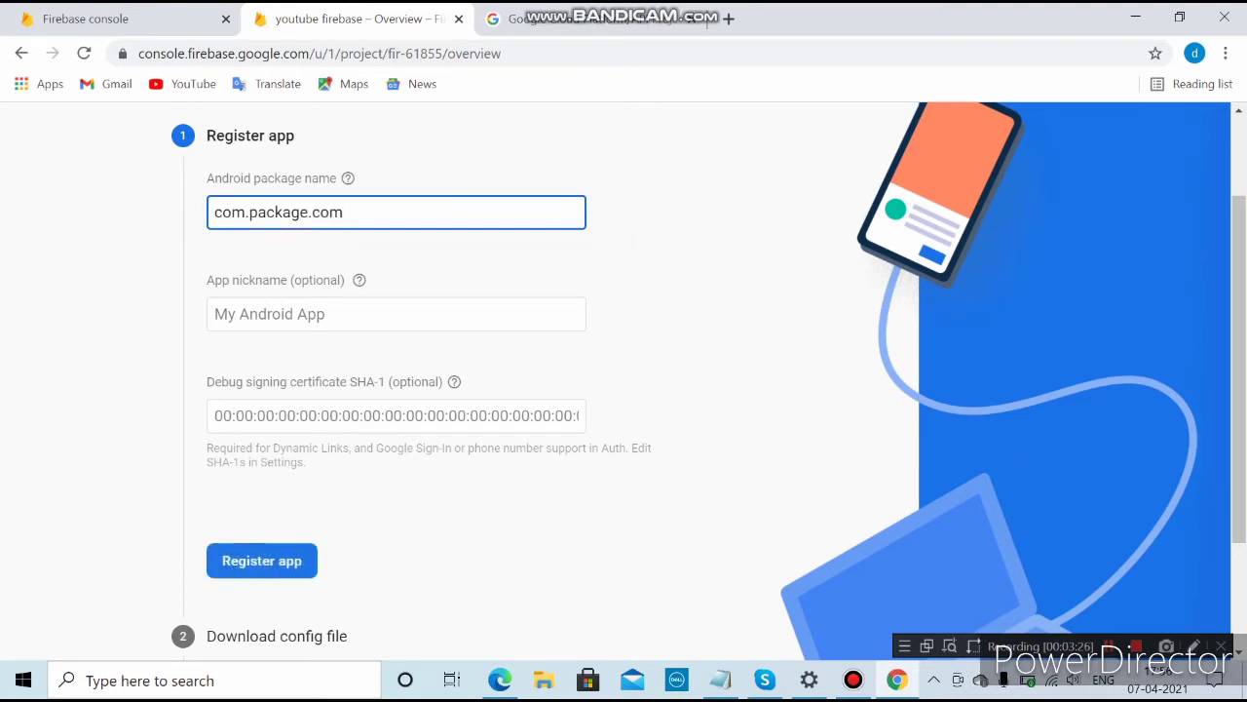
pyautogui.press('Return')
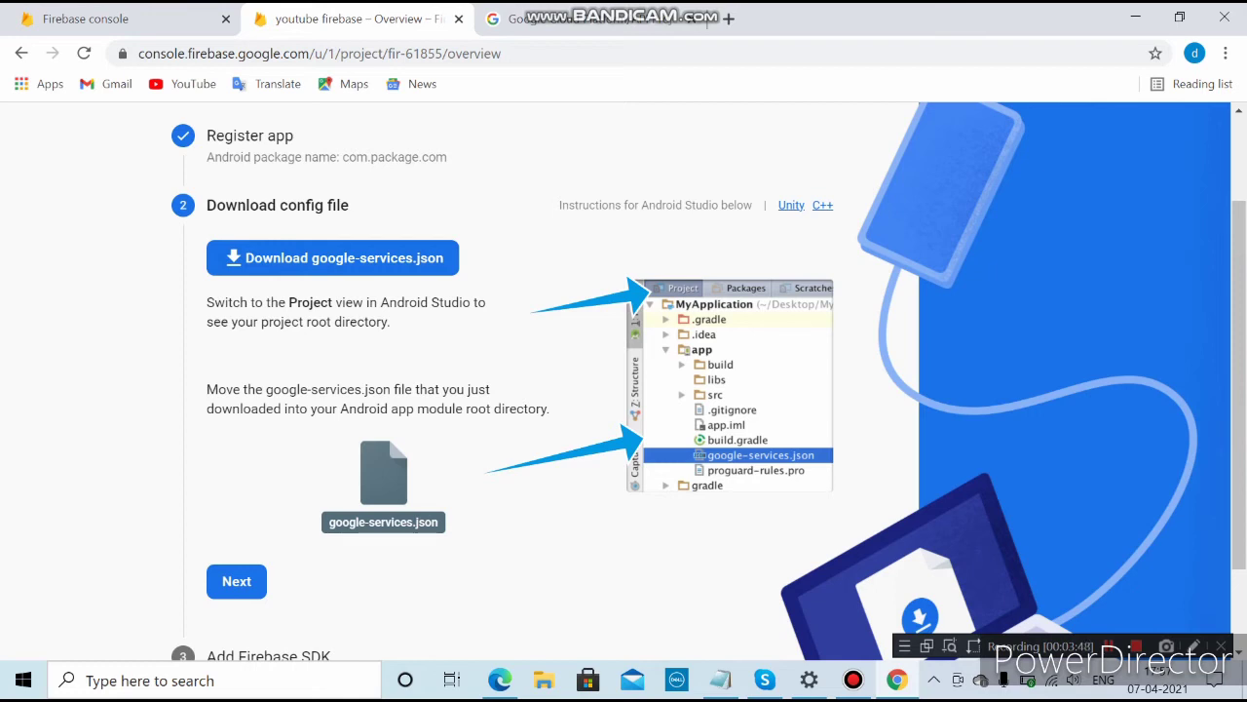
# Go past the config file download, review the Gradle instructions for adding the Firebase SDK, and finish the setup by returning to the console
pyautogui.click(259, 585)
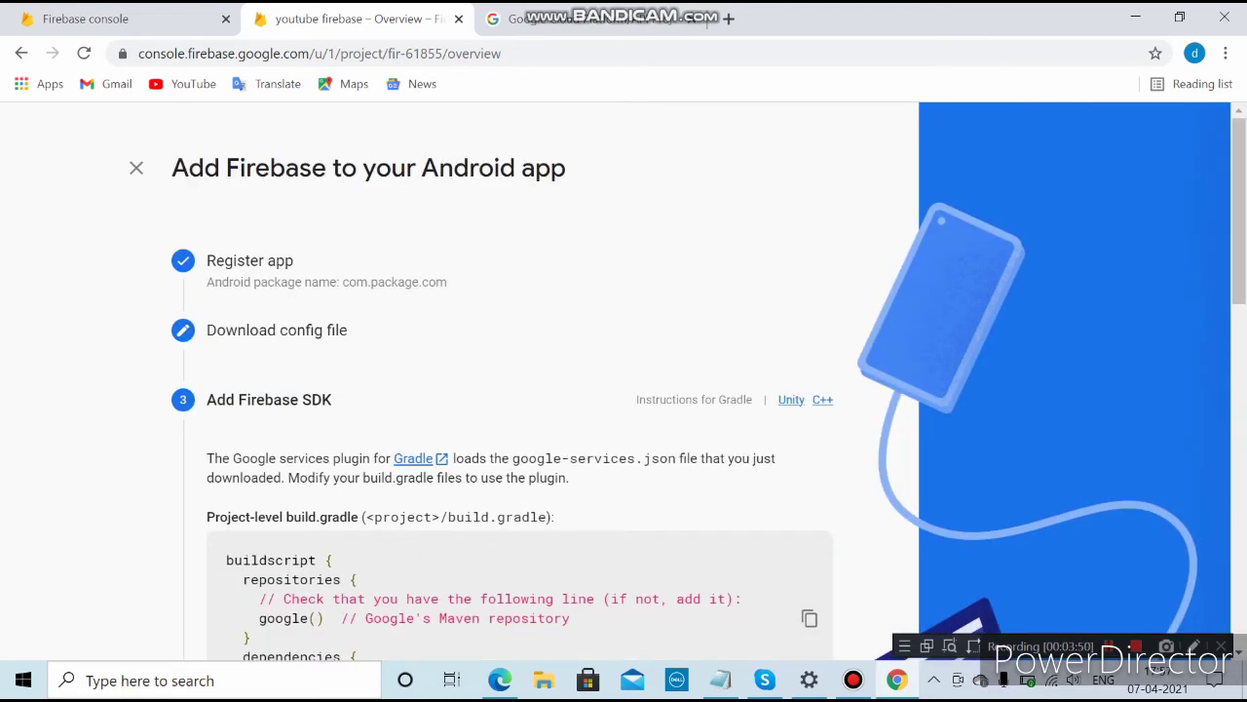
pyautogui.scroll(-3, 623, 389)
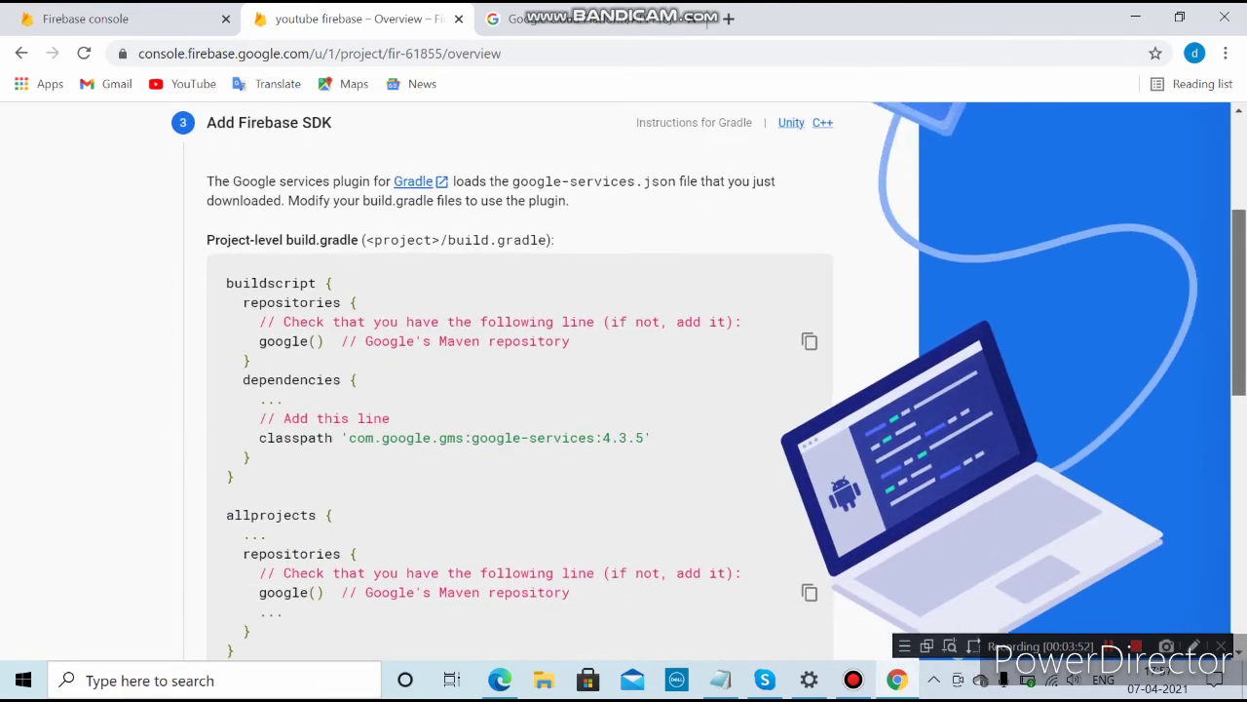
pyautogui.scroll(-1, 624, 390)
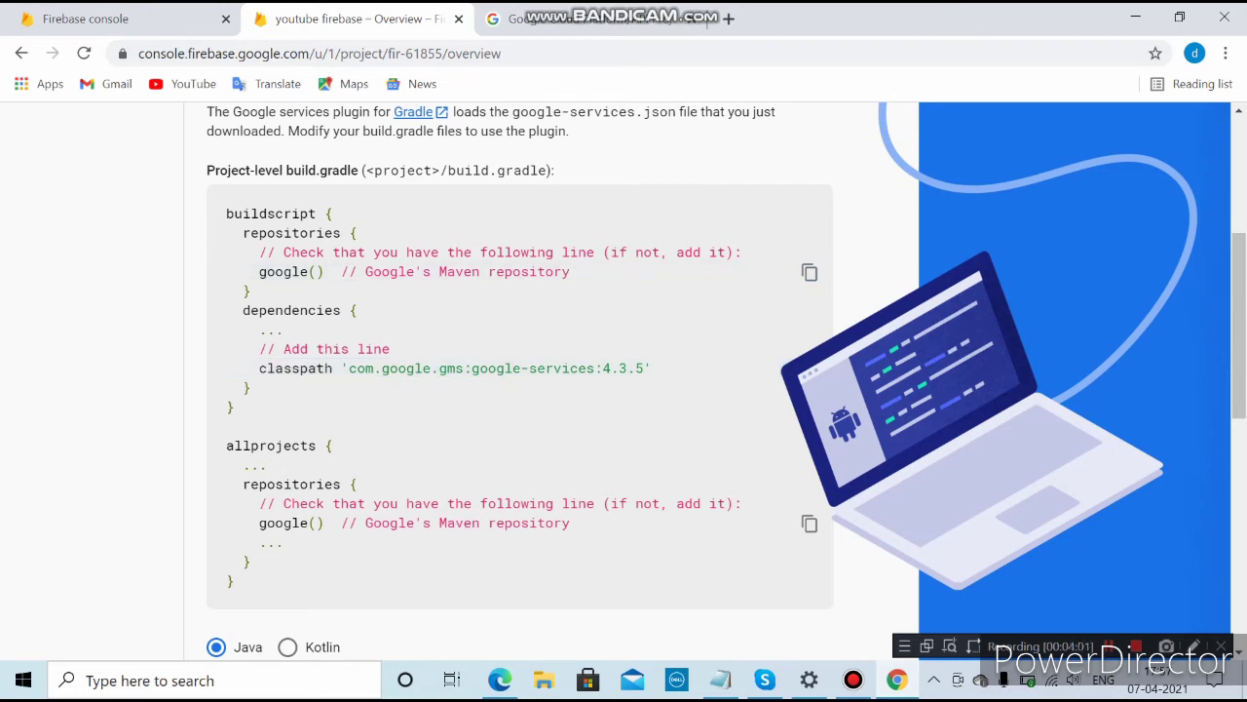
pyautogui.scroll(-1, 623, 380)
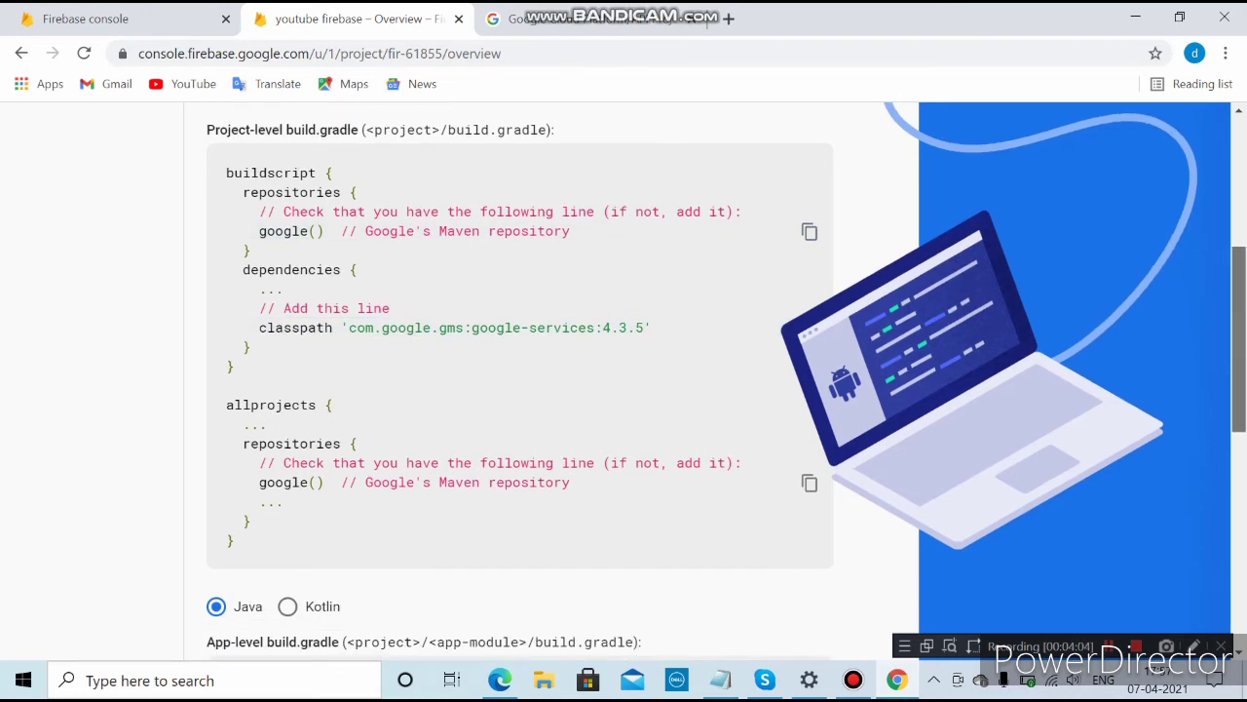
pyautogui.scroll(-2, 624, 380)
pyautogui.scroll(-3, 624, 380)
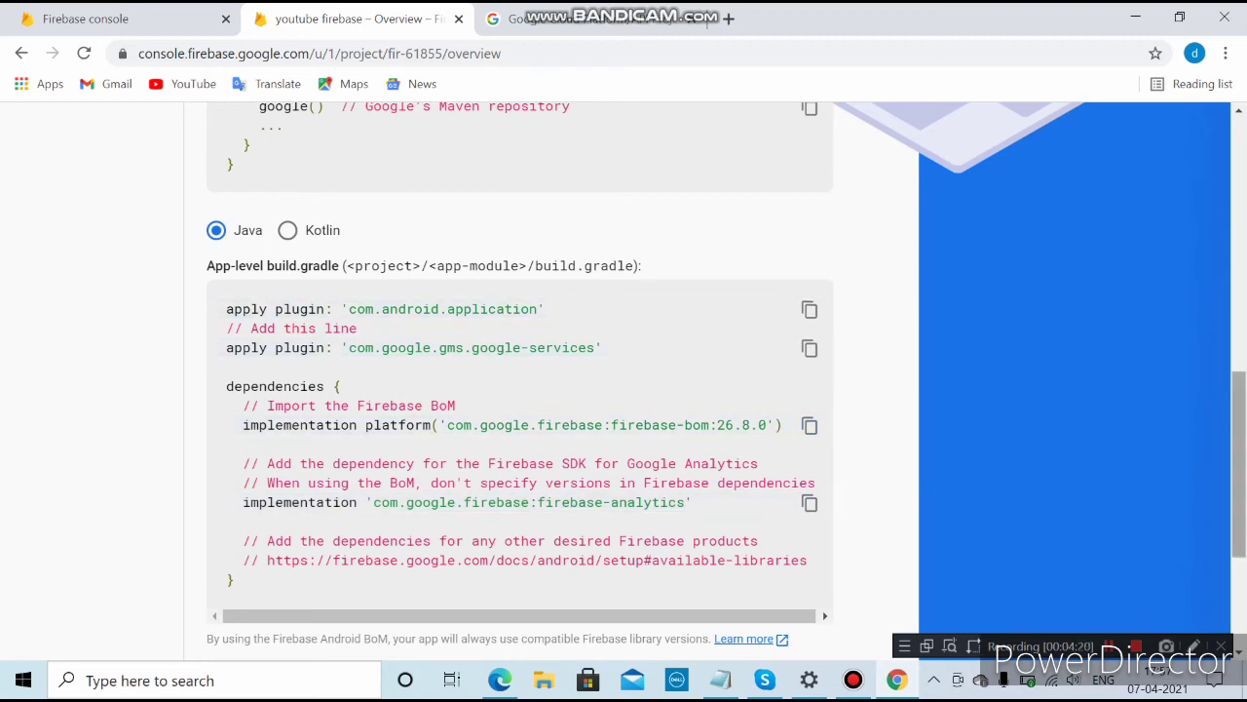
pyautogui.scroll(-3, 519, 390)
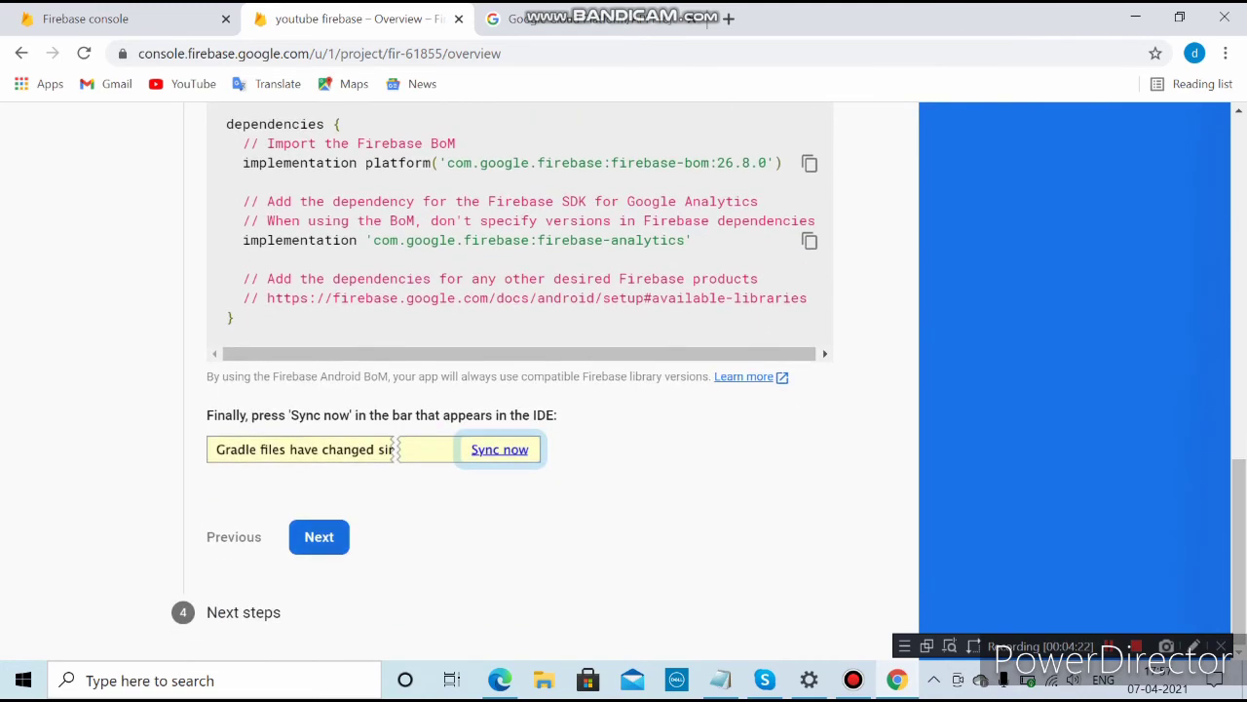
pyautogui.click(319, 537)
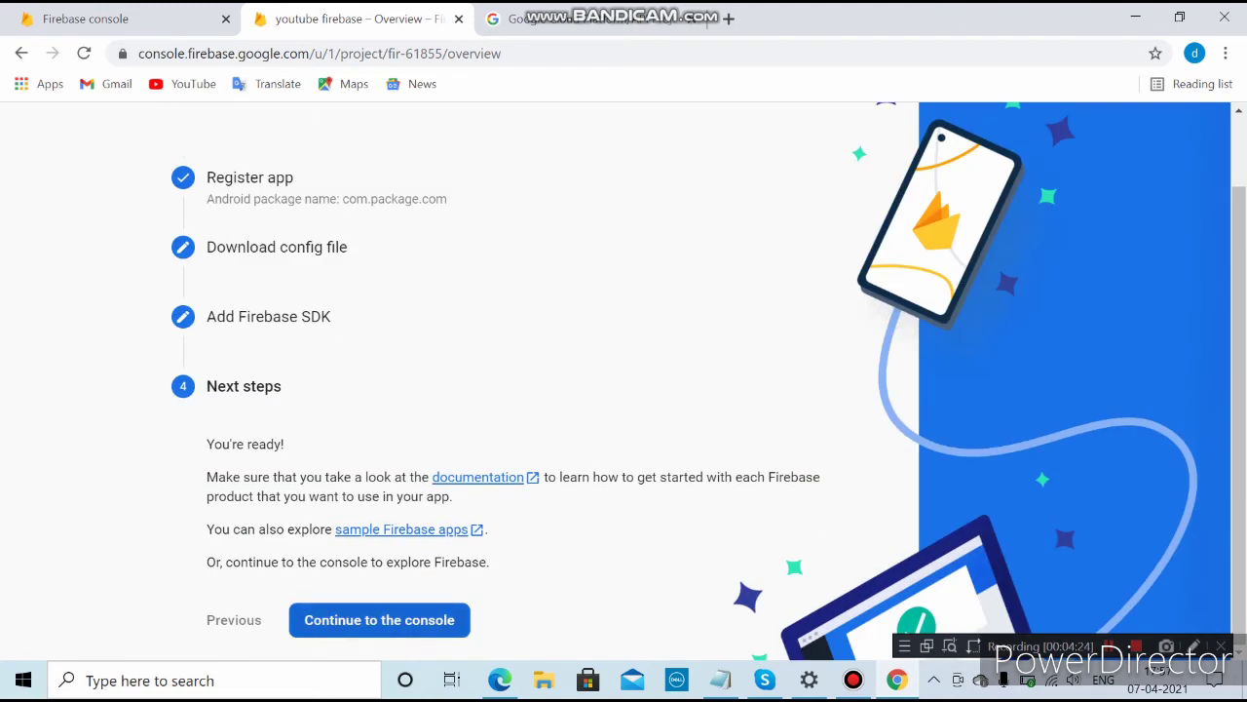
pyautogui.click(379, 620)
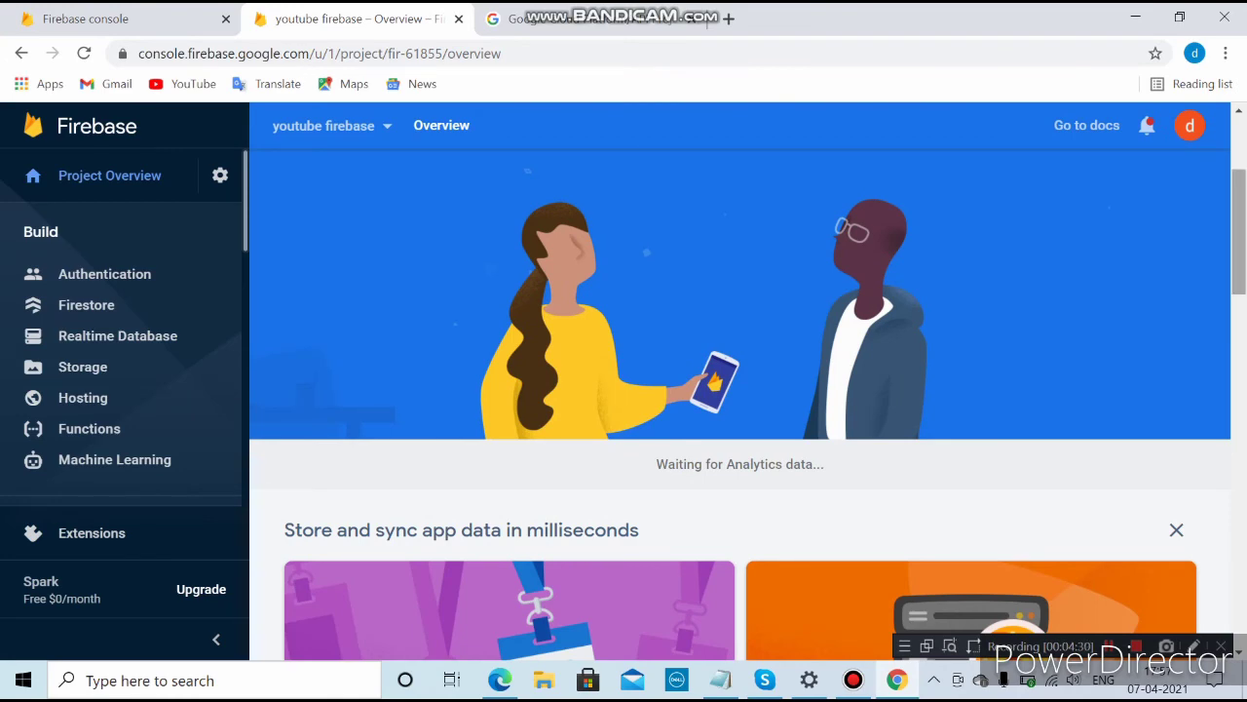
# Open the Authentication page of the youtube firebase project
pyautogui.scroll(-2, 741, 390)
pyautogui.scroll(2, 741, 390)
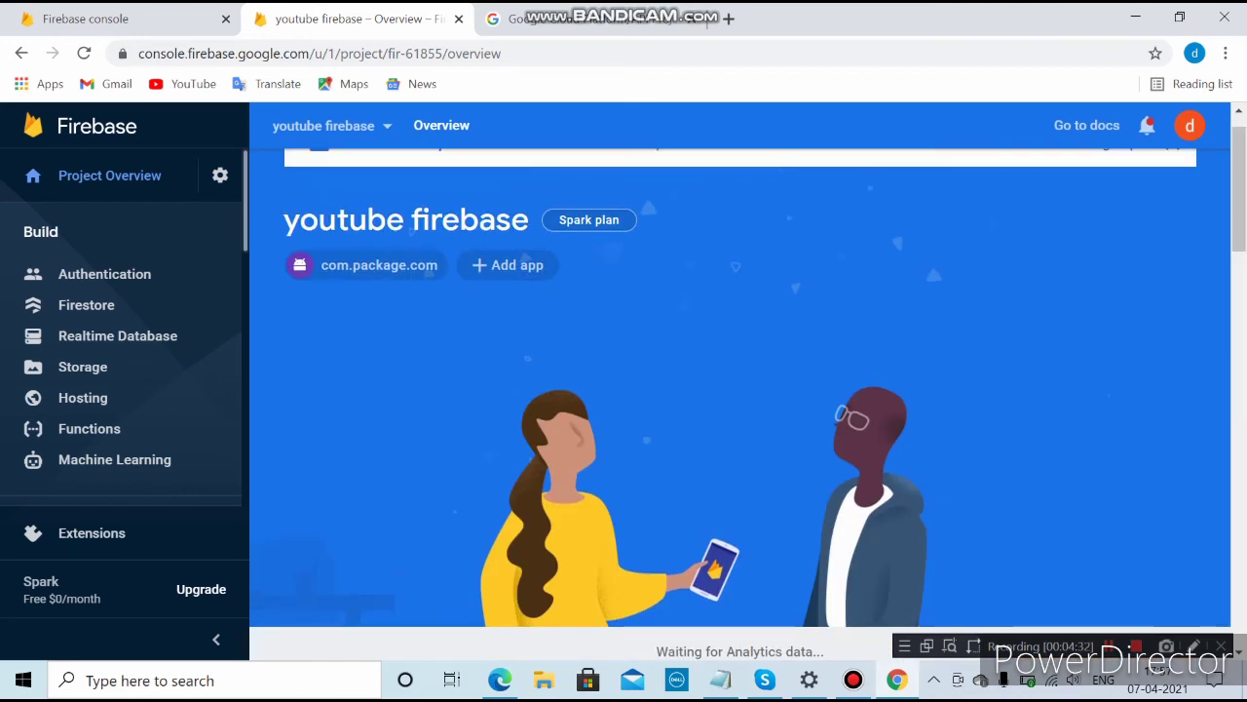
pyautogui.click(105, 274)
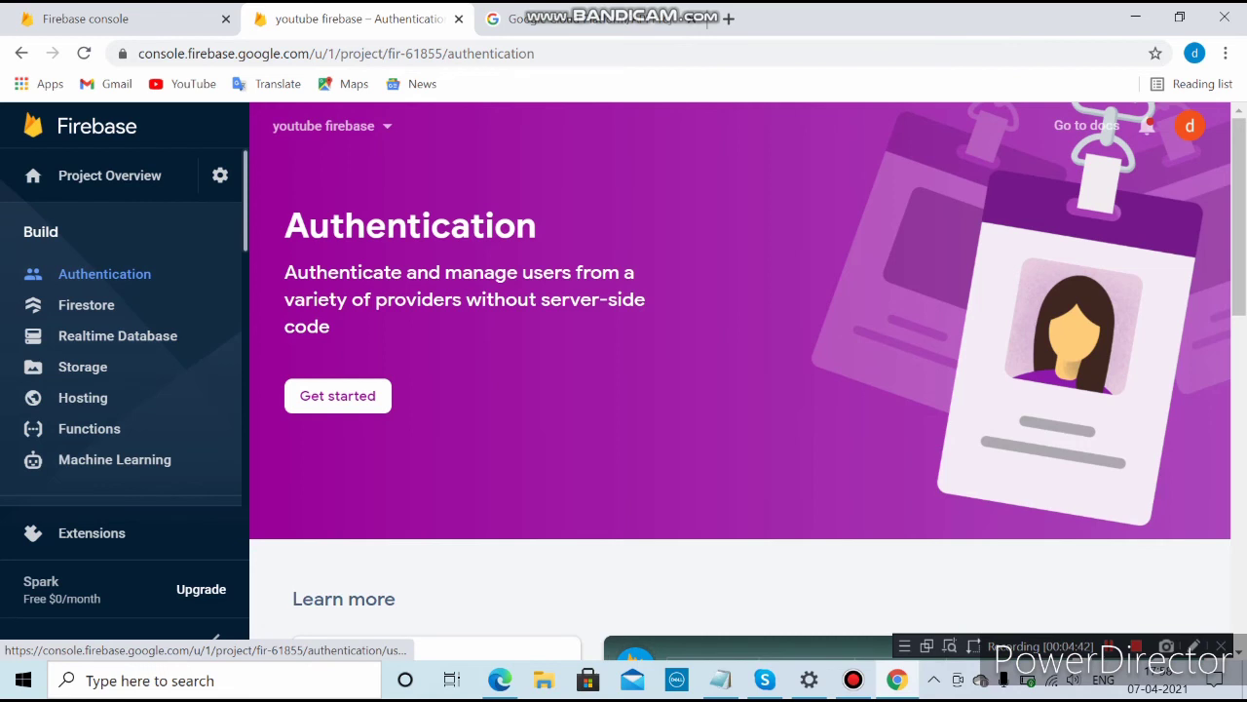
# Look through the products listed under Build, Release and monitor, Analytics and Engage in the console navigation
pyautogui.scroll(-2, 124, 321)
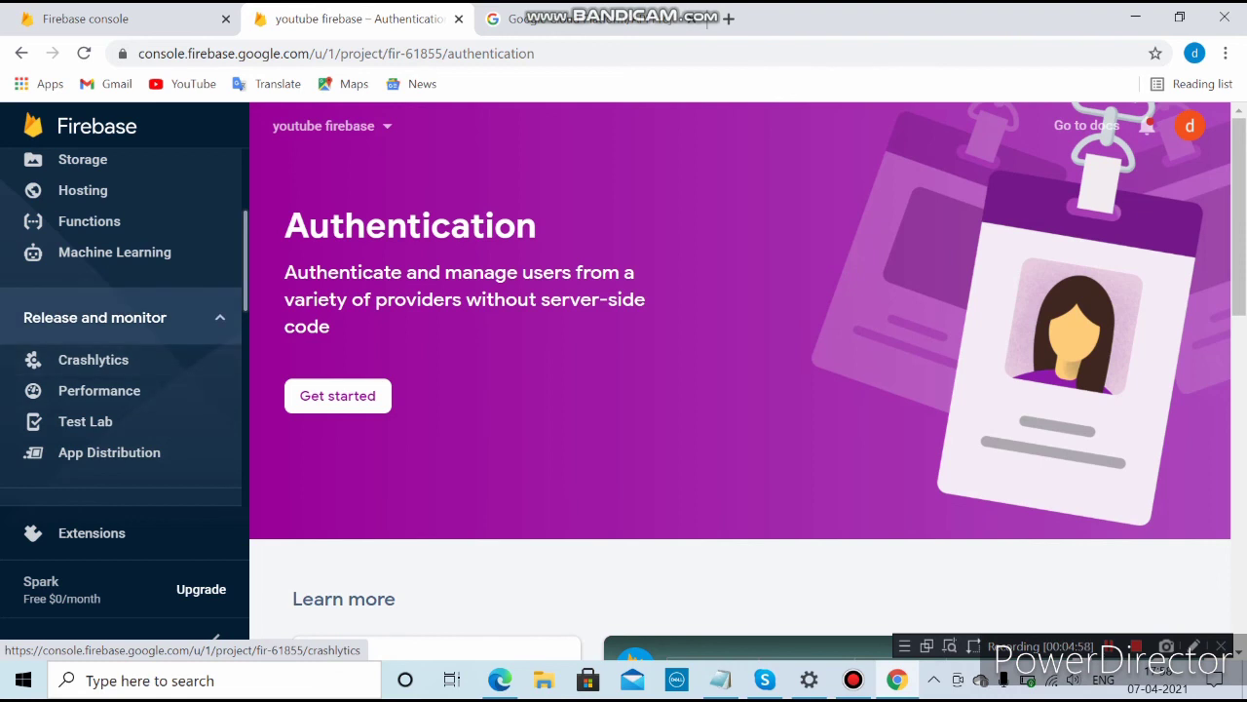
pyautogui.scroll(-5, 124, 328)
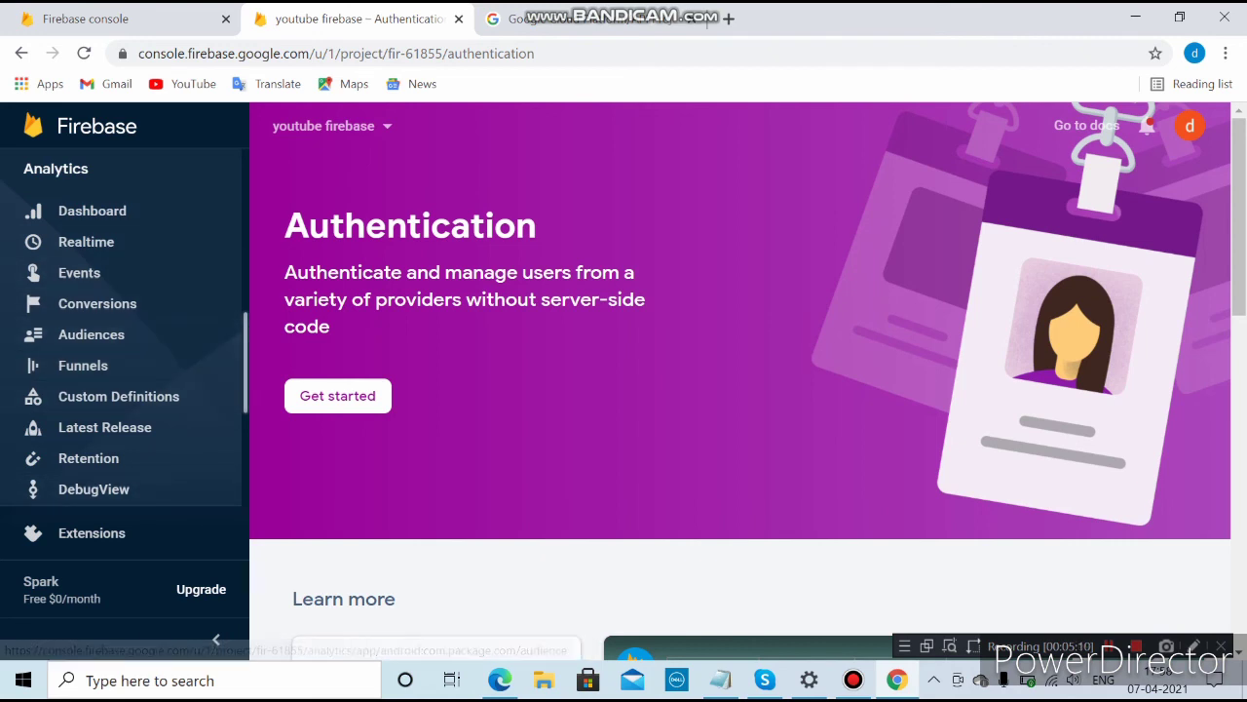
pyautogui.scroll(-1, 121, 332)
pyautogui.scroll(-2, 120, 332)
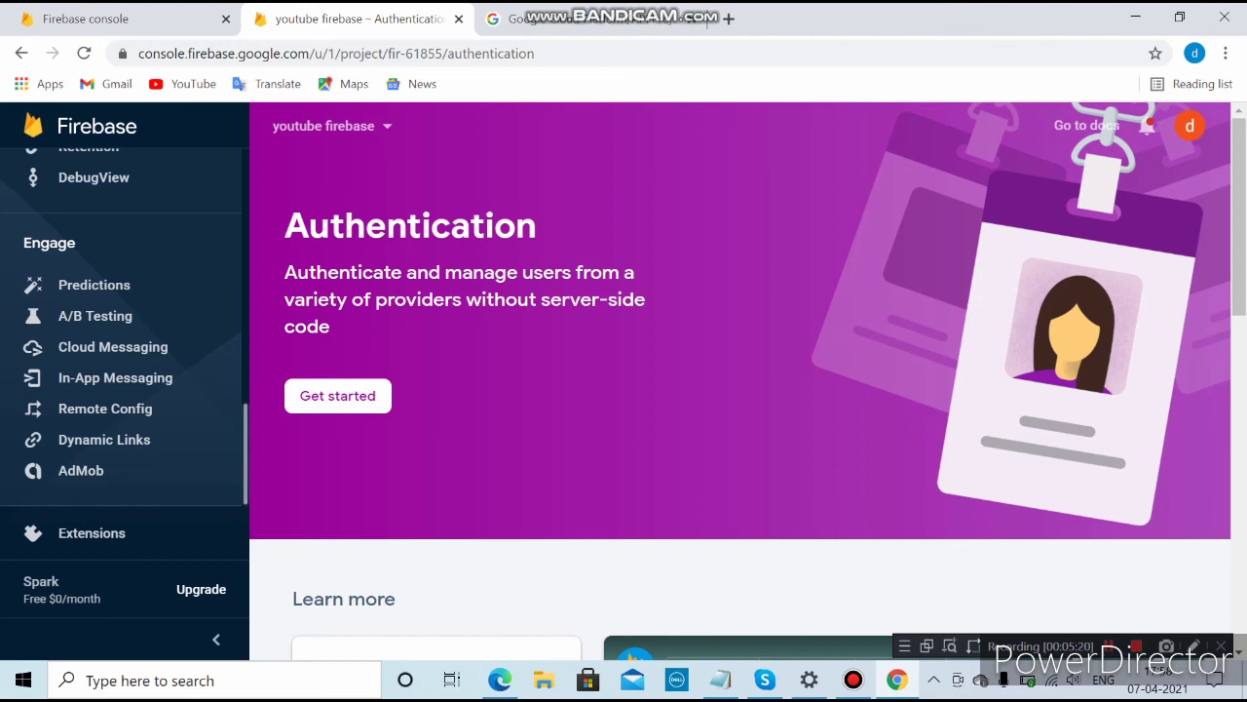
pyautogui.scroll(2, 125, 328)
pyautogui.scroll(5, 125, 327)
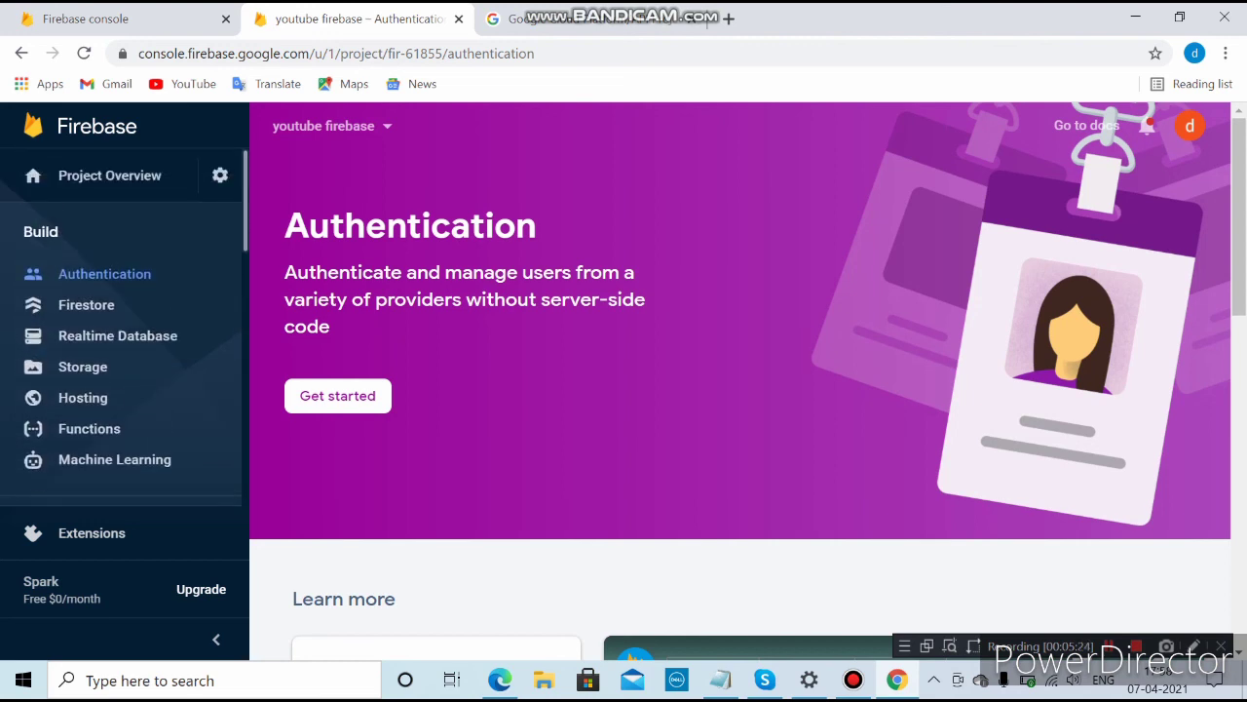
pyautogui.click(1107, 645)
pyautogui.hotkey('shift', 'F12')
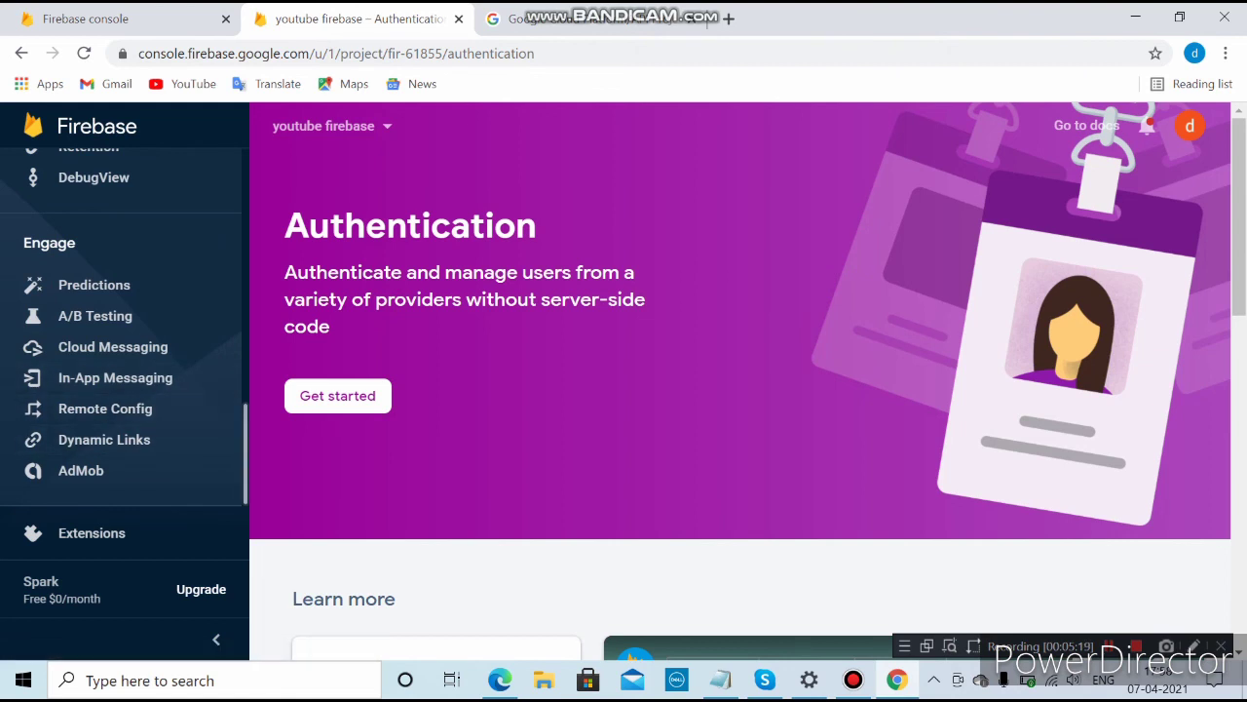
pyautogui.scroll(1, 136, 327)
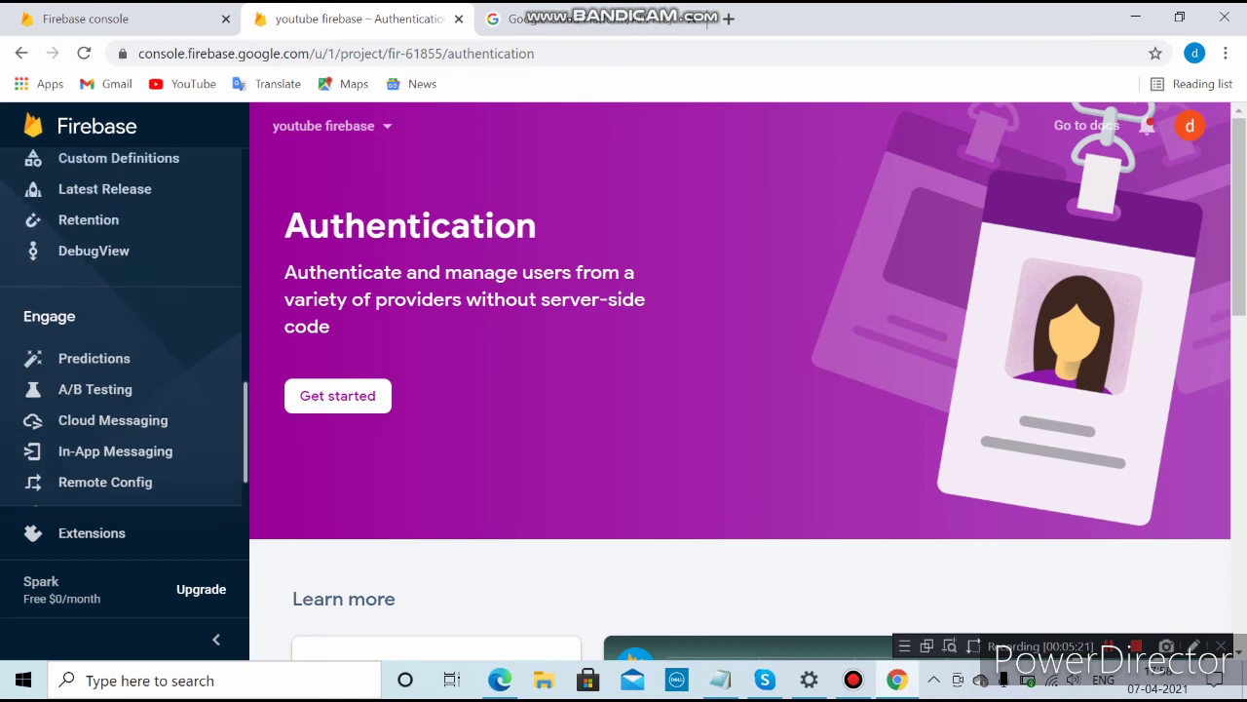